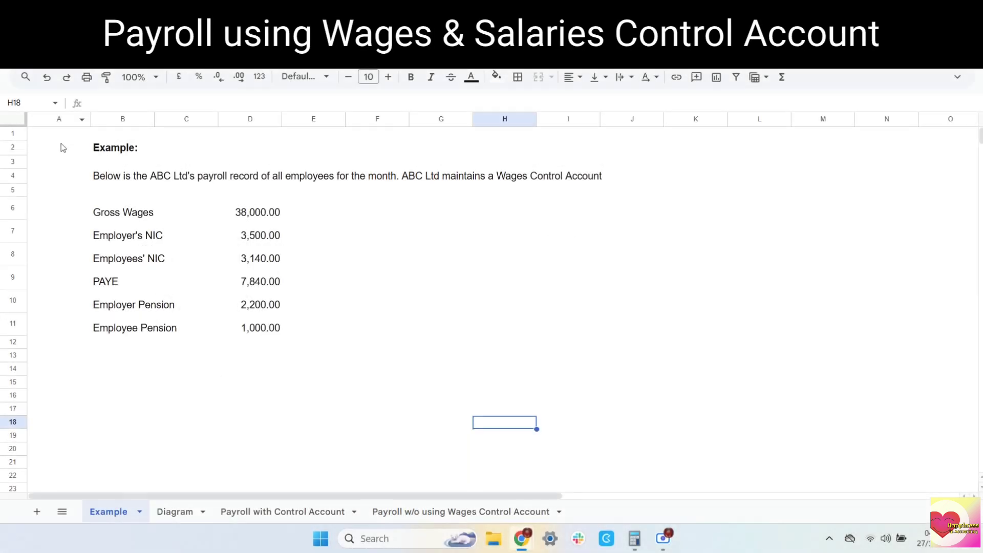
# Examine the payroll figures on the Example sheet and the wages breakdown on the Diagram sheet
pyautogui.click(59, 134)
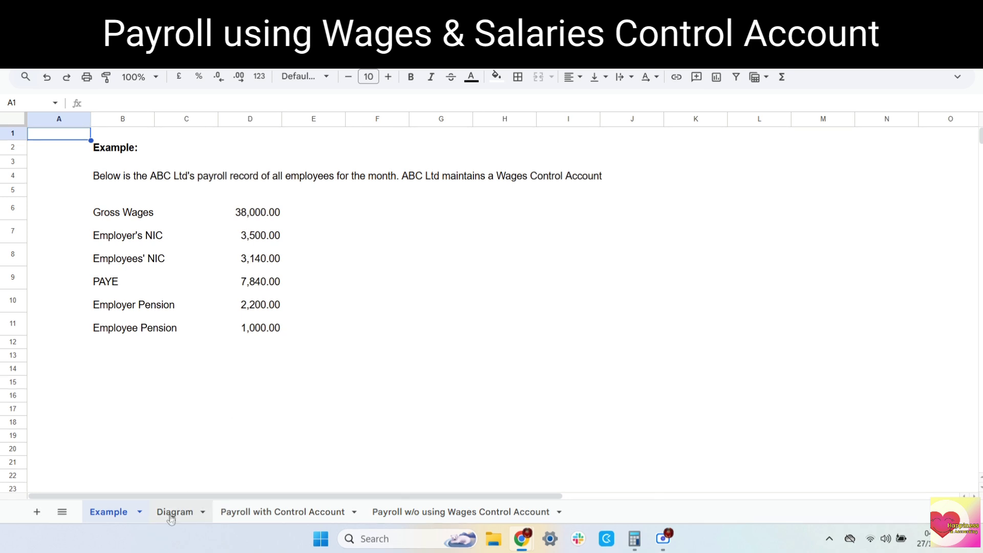
pyautogui.click(172, 514)
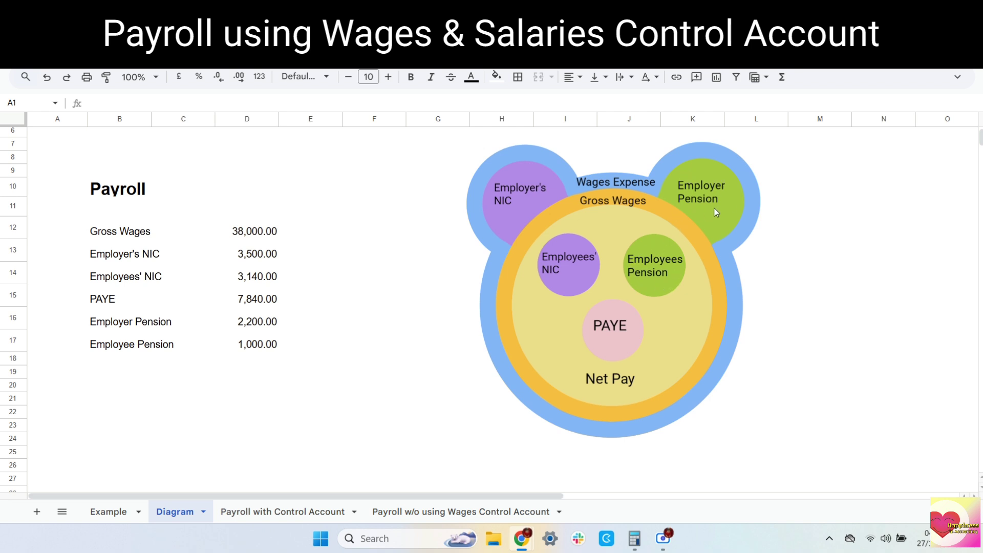
# On the Payroll with Control Account sheet, set the Wages Expense journal's two account rows to Wages Expense and Wages Control
pyautogui.click(266, 511)
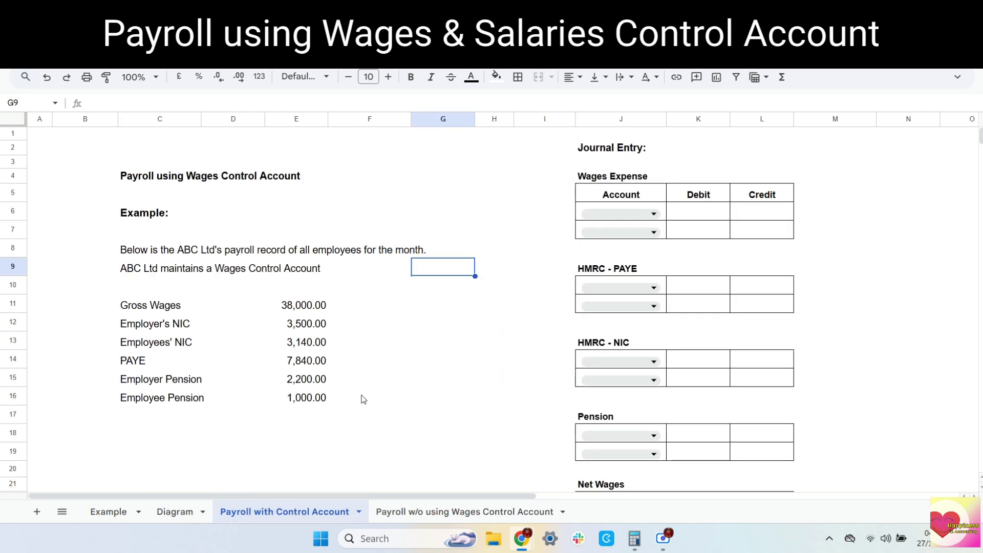
pyautogui.click(581, 148)
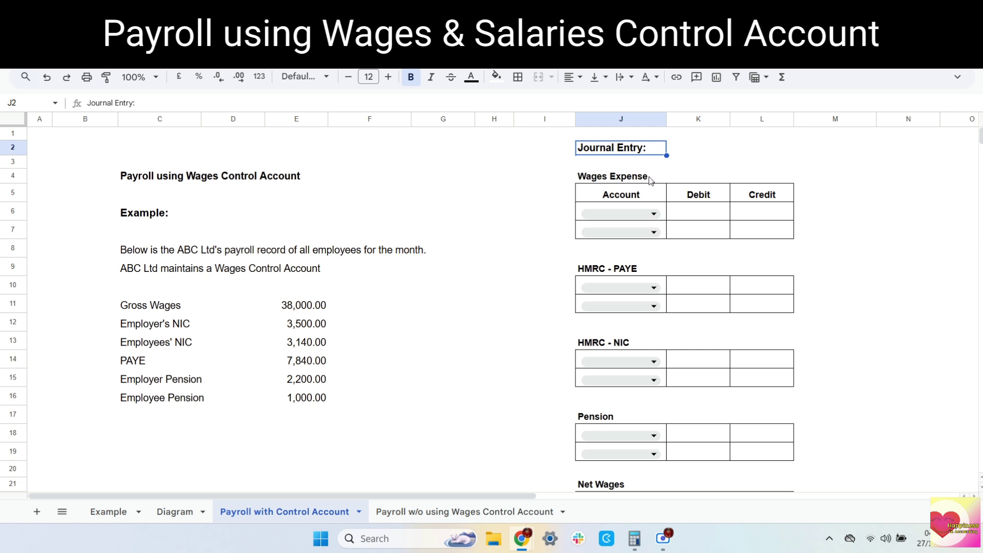
pyautogui.click(607, 215)
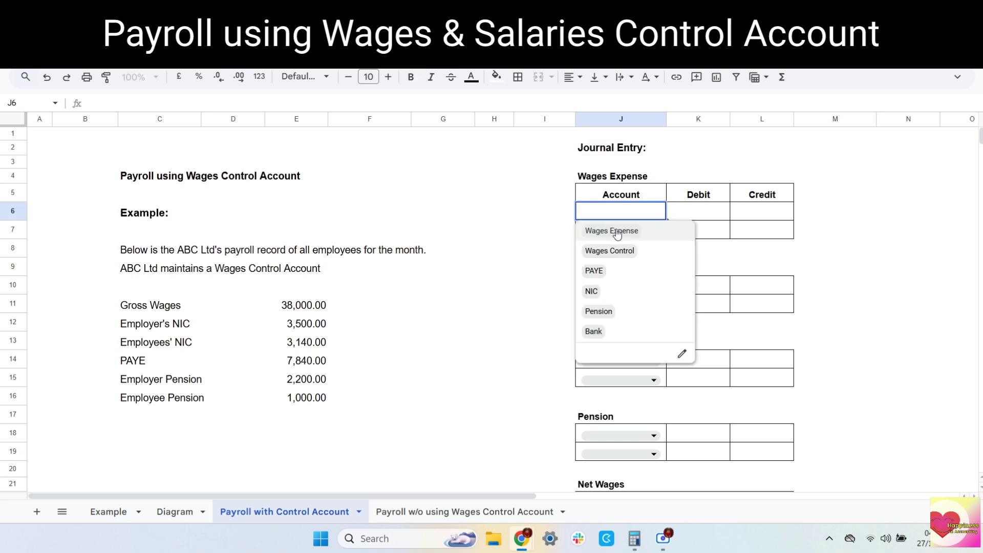
pyautogui.click(612, 231)
pyautogui.click(618, 230)
pyautogui.click(620, 271)
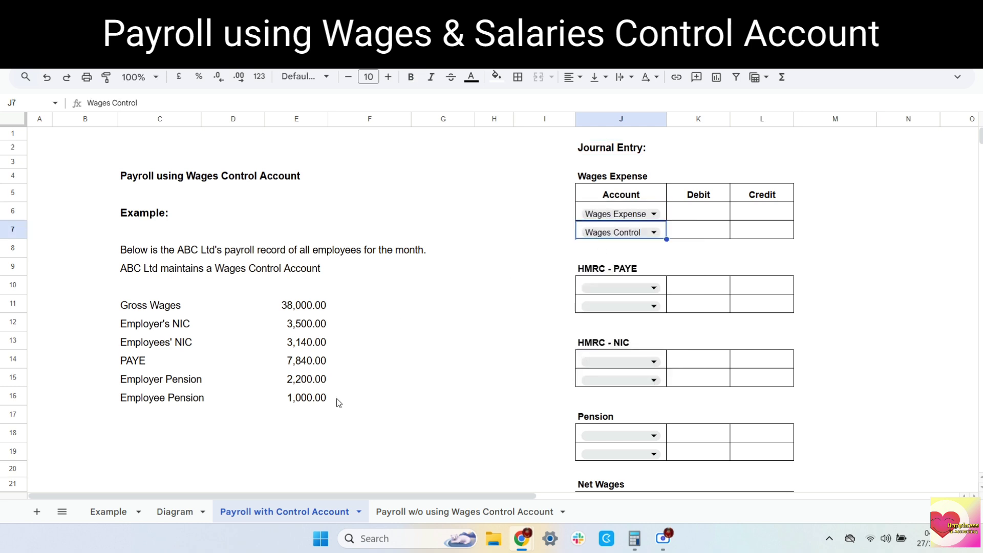
# Check the diagram for the wages expense components and add 38,000, 3,500 and 2,200 in Calculator
pyautogui.click(174, 512)
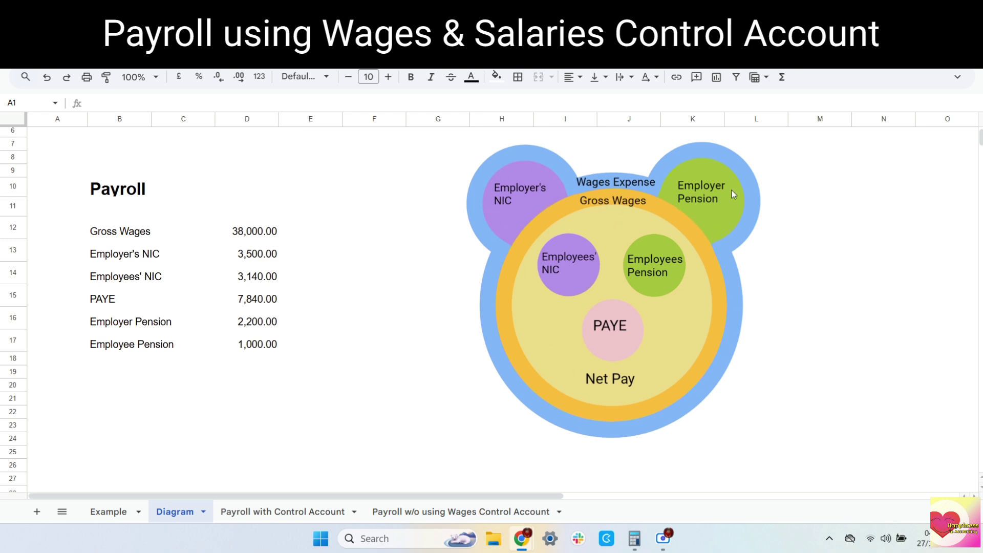
pyautogui.click(277, 512)
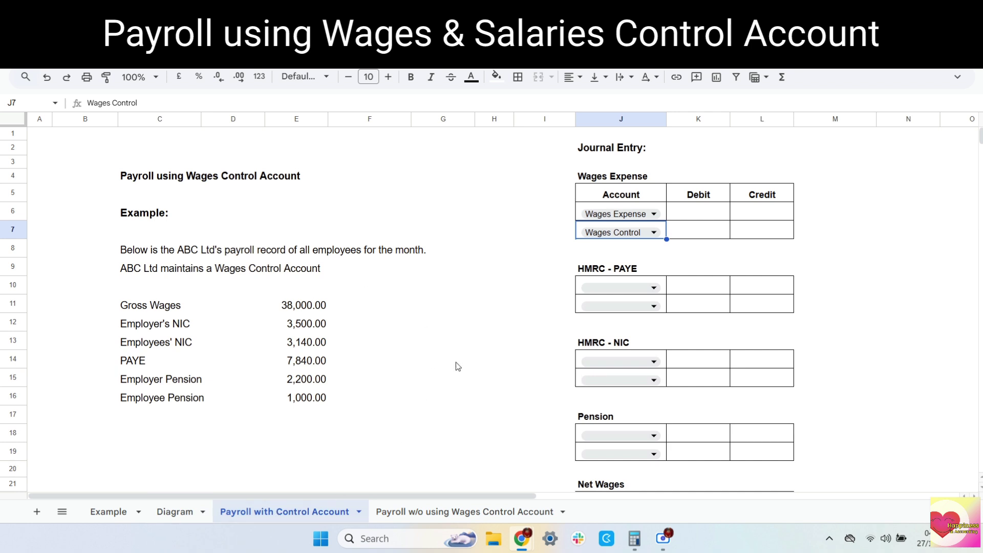
pyautogui.click(635, 538)
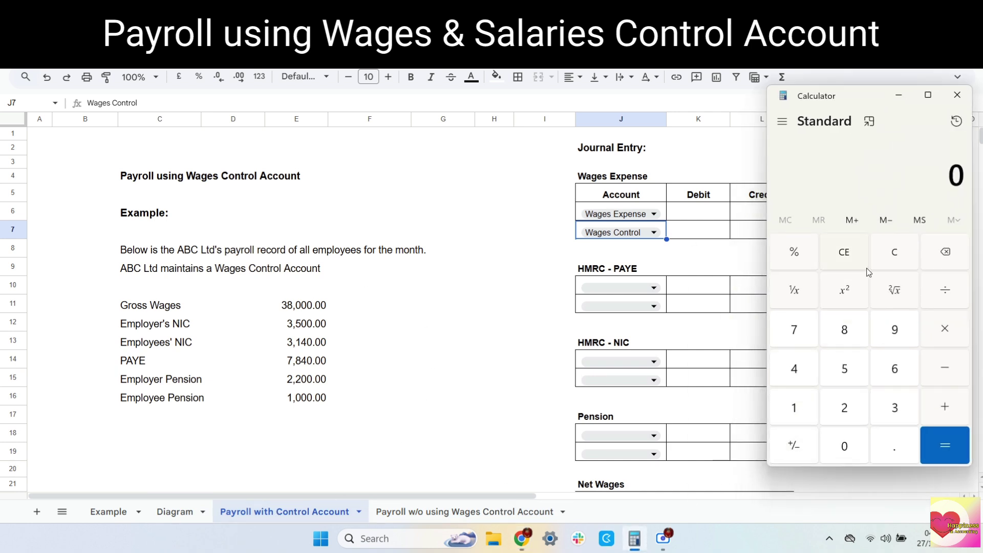
pyautogui.write('38,000')
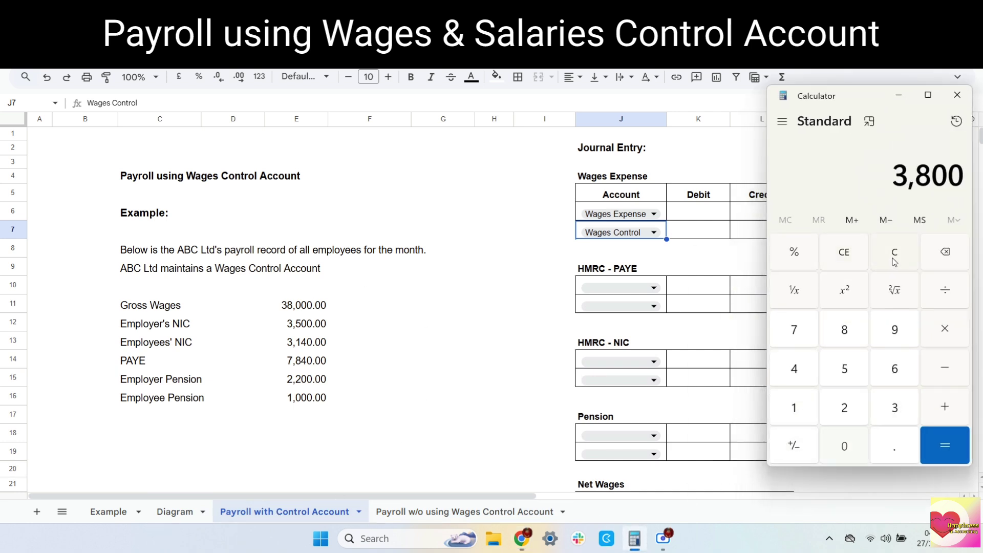
pyautogui.press('+')
pyautogui.write('3500')
pyautogui.press('+')
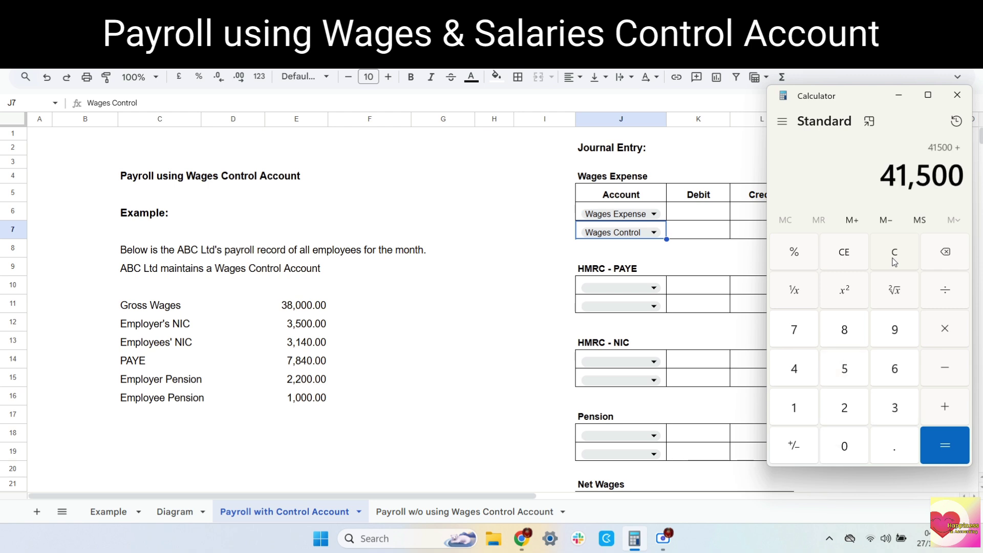
pyautogui.write('2200')
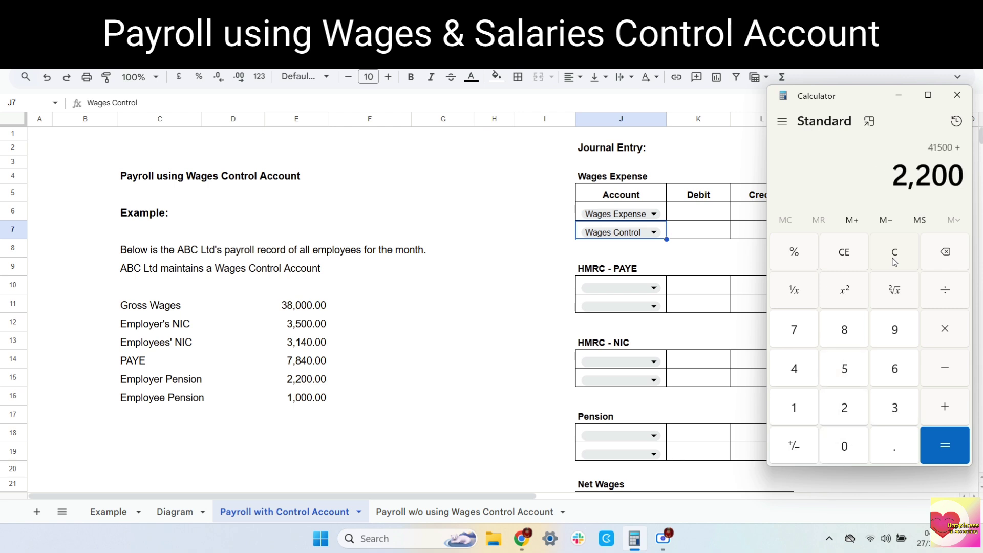
pyautogui.press('Return')
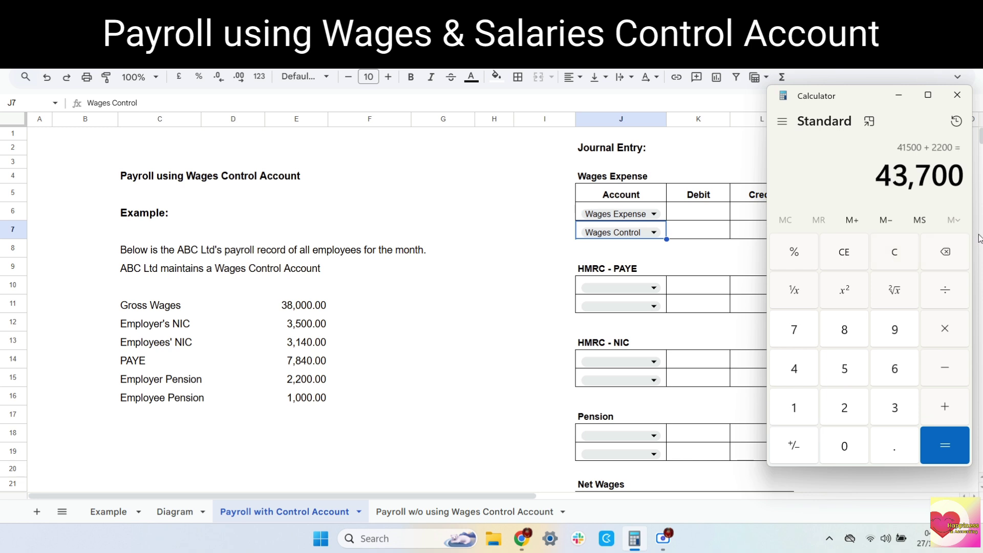
# In the Wages Expense journal, enter 43,700 as the Wages Expense debit and as the Wages Control credit
pyautogui.click(701, 208)
pyautogui.write('4')
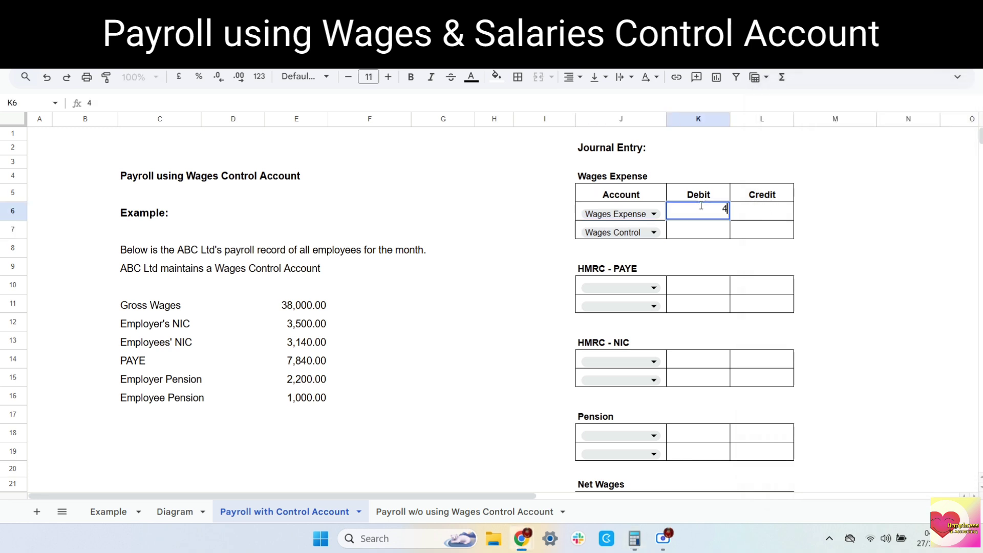
pyautogui.write('3,700')
pyautogui.click(756, 224)
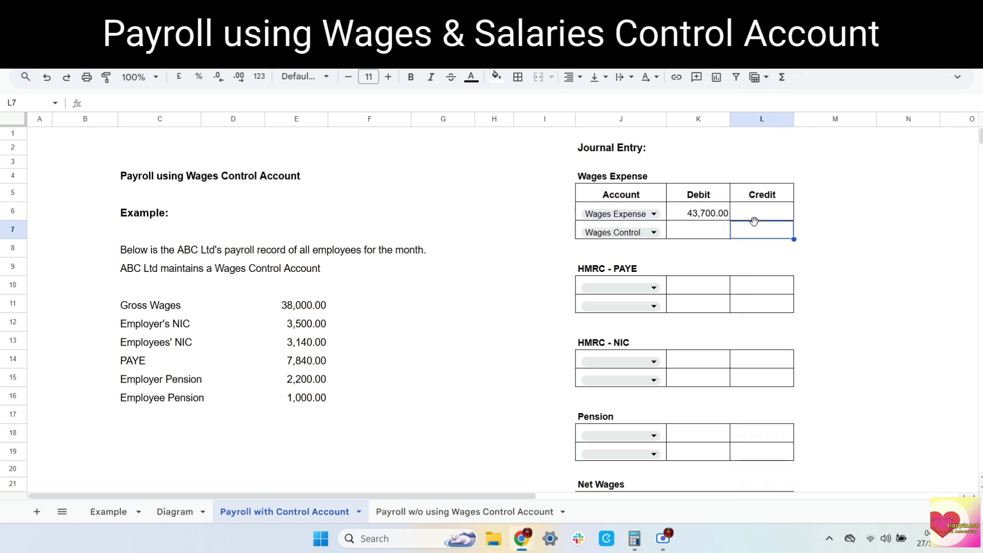
pyautogui.write('43700')
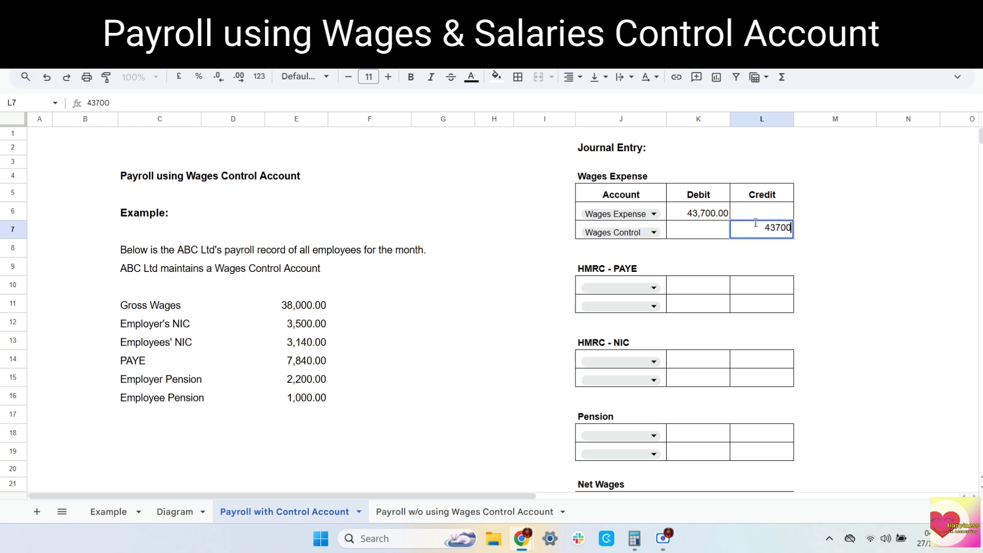
pyautogui.press('Return')
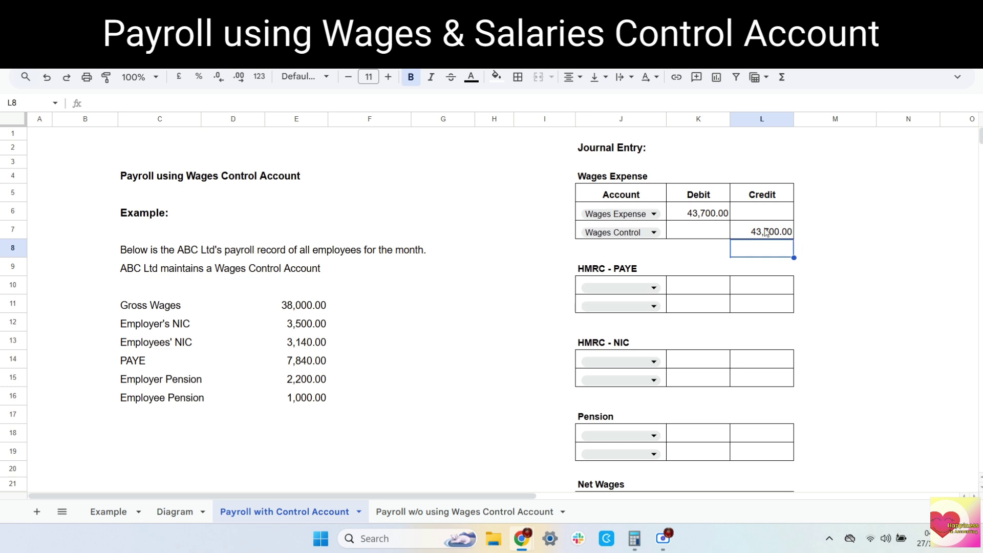
# In the General Ledger, post 43,700 labelled Wages Expense to the credit side of the Wages Control Account
pyautogui.scroll(-8, 444, 320)
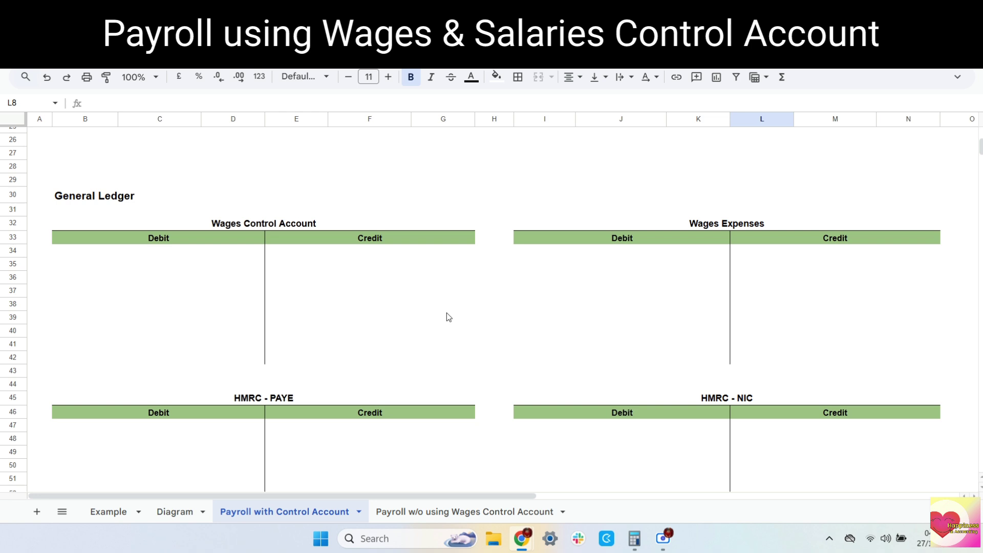
pyautogui.click(289, 225)
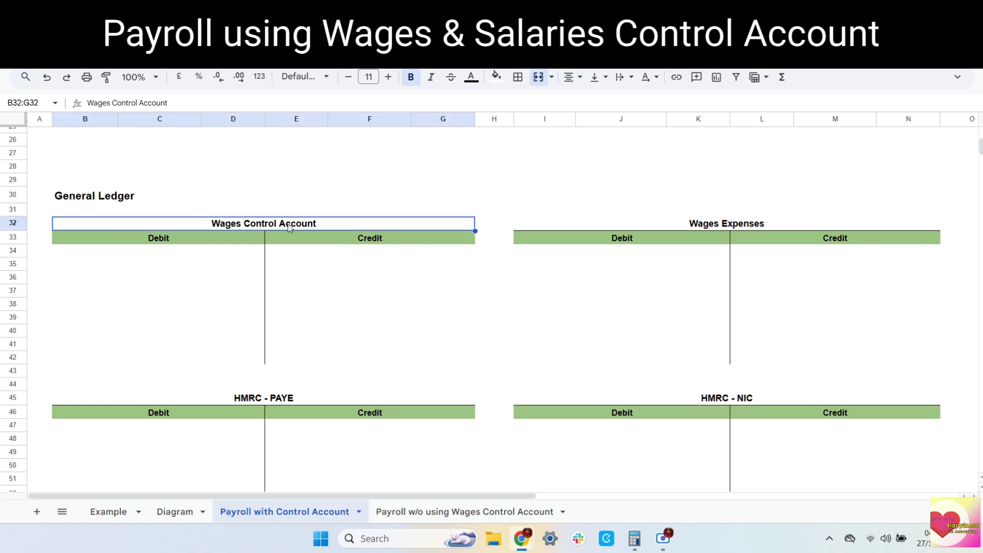
pyautogui.click(442, 251)
pyautogui.write('43700')
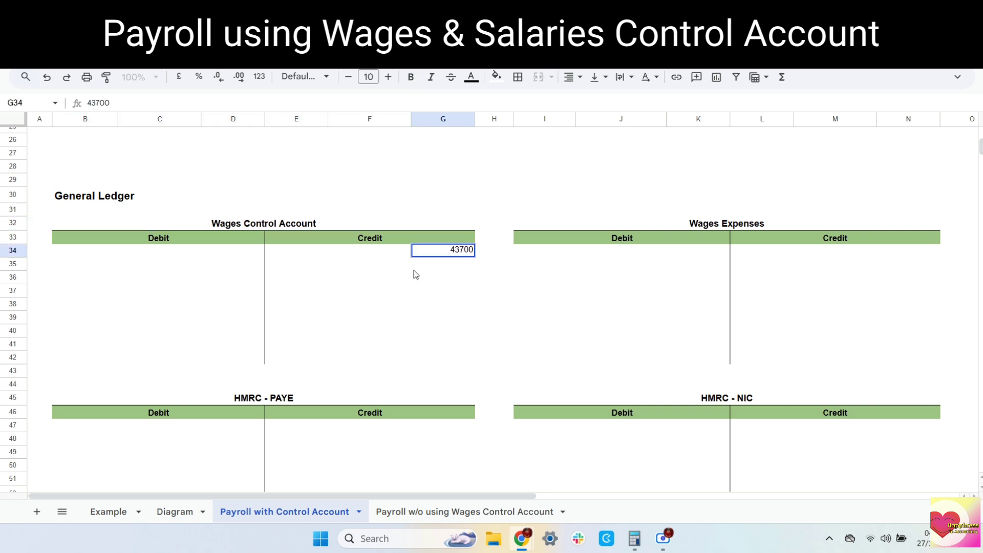
pyautogui.press('Return')
pyautogui.click(372, 254)
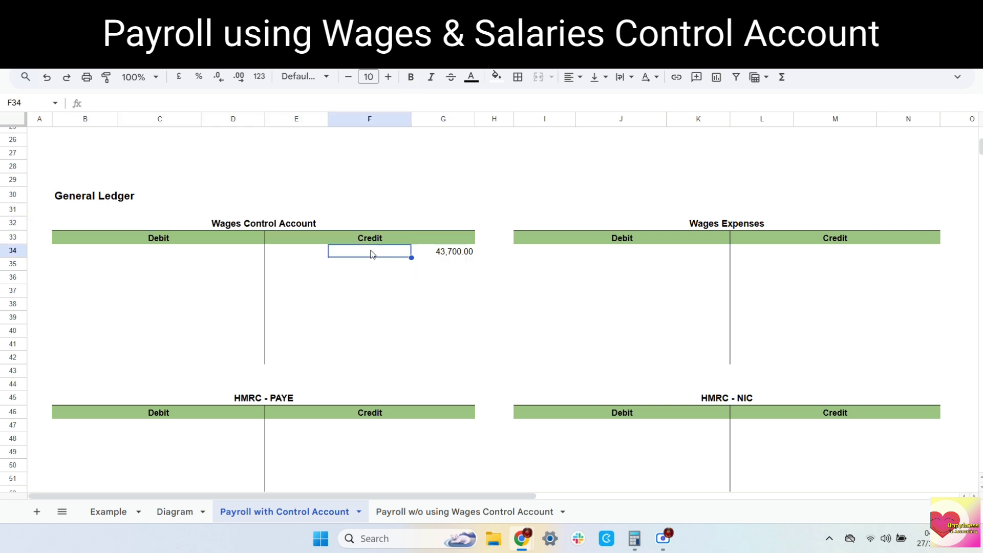
pyautogui.write('Wages')
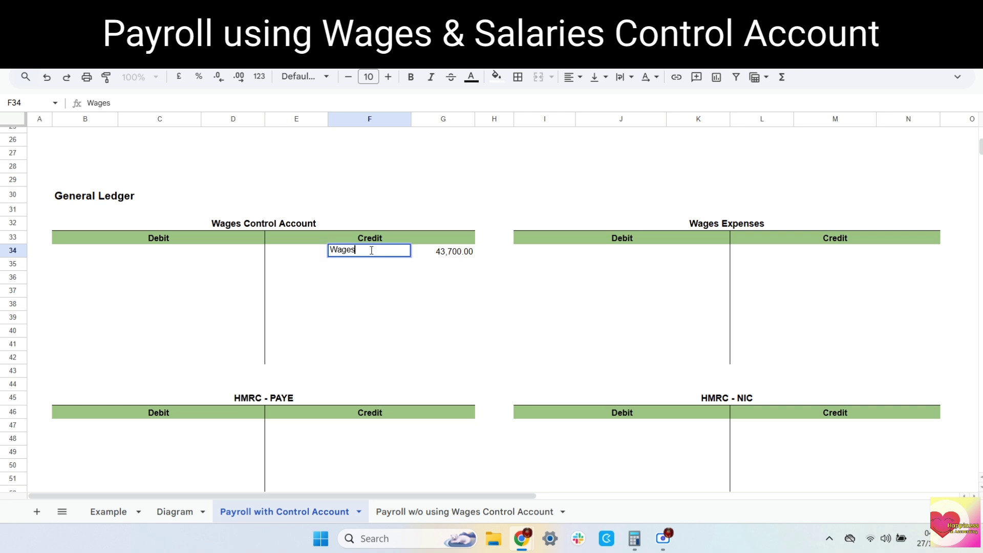
pyautogui.write(' Expense')
pyautogui.press('Return')
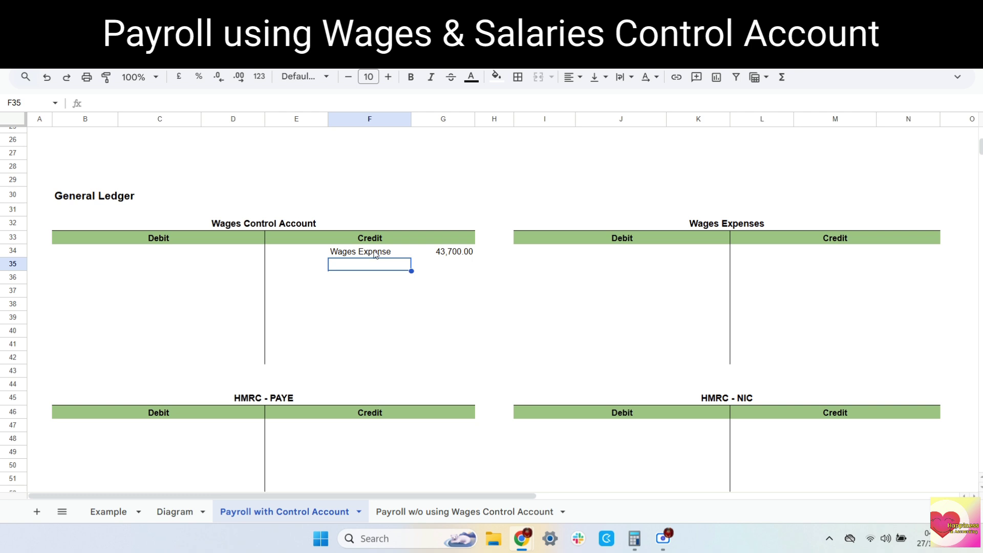
# Post 43,700 labelled Wages Control to the debit side of the Wages Expenses ledger account
pyautogui.click(712, 227)
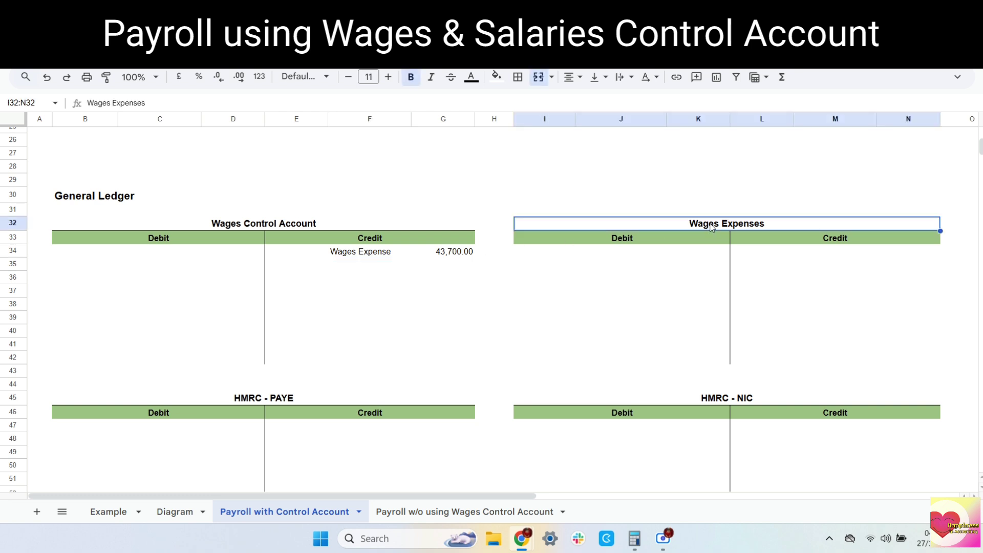
pyautogui.click(704, 252)
pyautogui.write('43700')
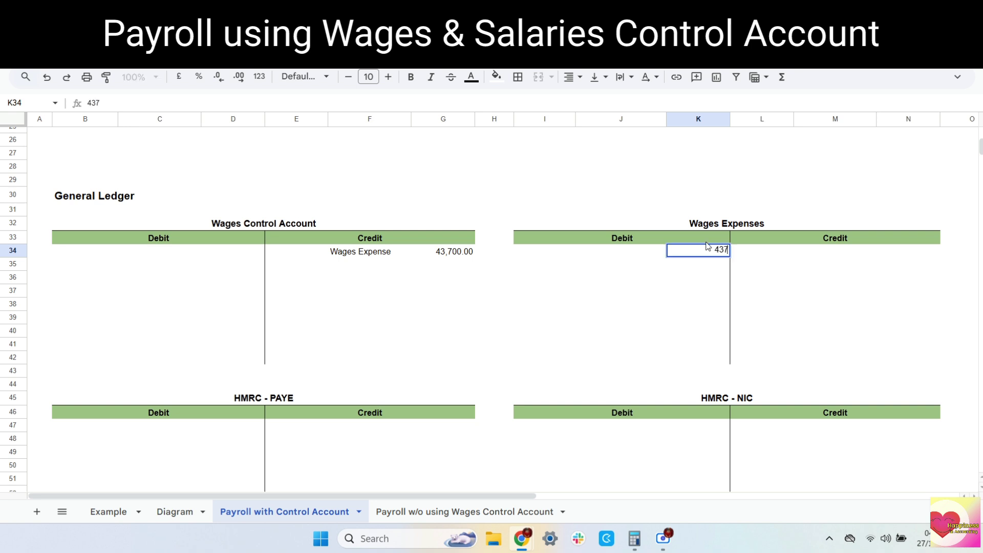
pyautogui.press('Return')
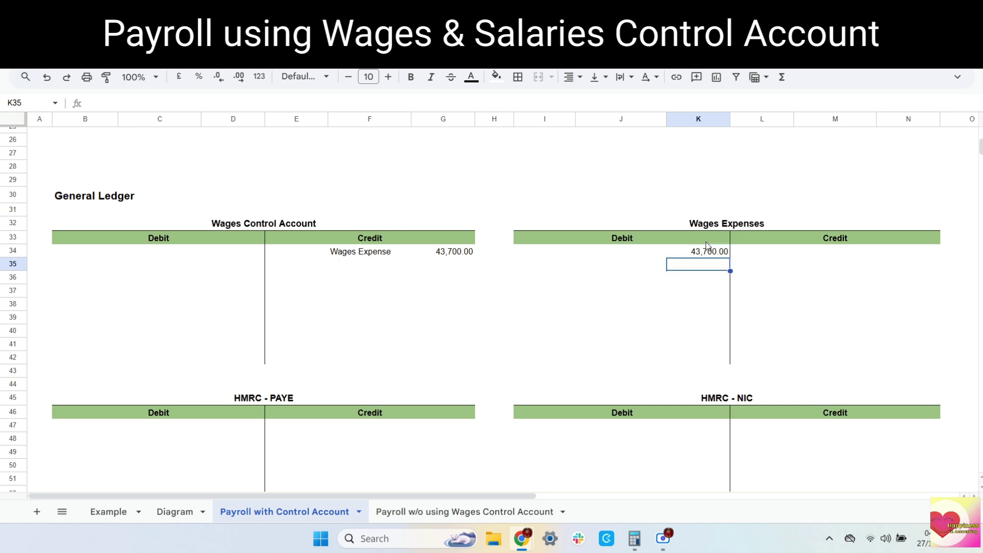
pyautogui.click(619, 252)
pyautogui.write('W')
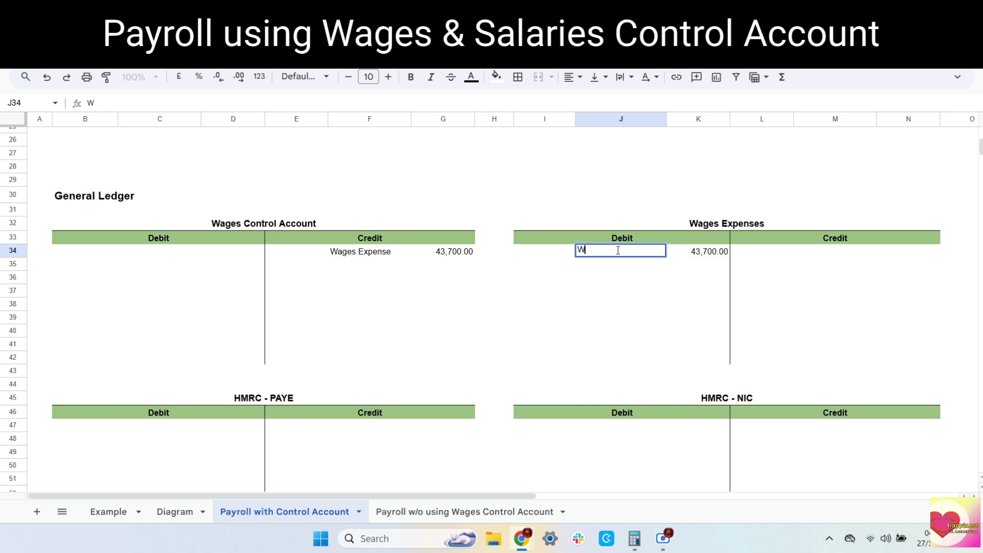
pyautogui.write('ages Control')
pyautogui.press('Return')
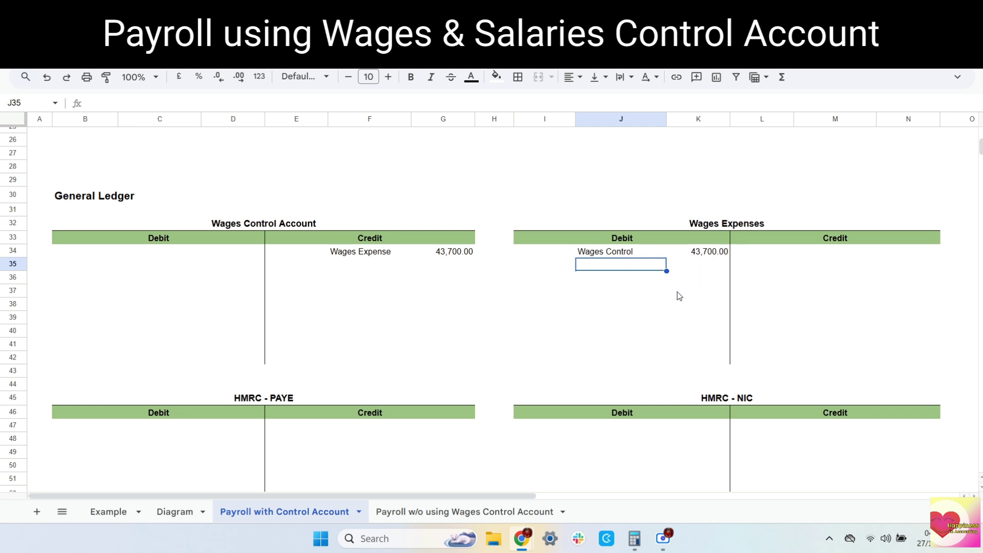
# In the HMRC - PAYE journal, record a debit of 7,840 to Wages Control in the first row
pyautogui.scroll(1, 495, 330)
pyautogui.scroll(6, 496, 330)
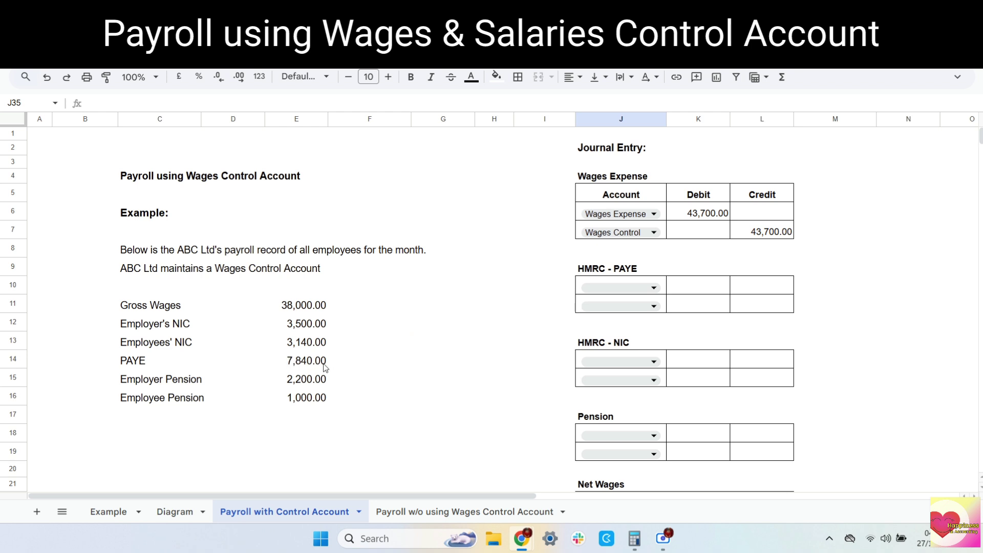
pyautogui.click(696, 290)
pyautogui.write('7840')
pyautogui.click(640, 291)
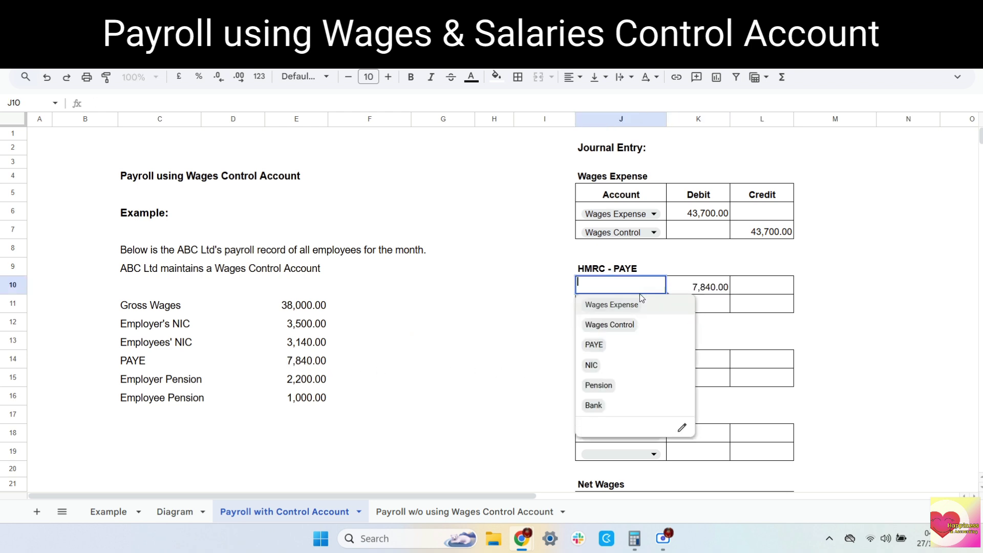
pyautogui.click(609, 325)
# In the second row of the HMRC - PAYE journal, record a credit of 7,840 to PAYE
pyautogui.click(622, 305)
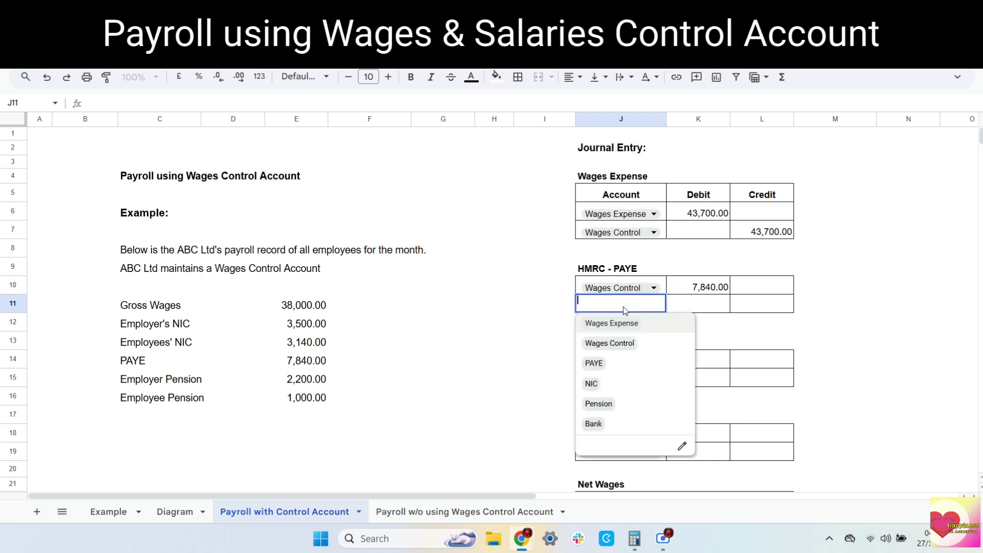
pyautogui.click(617, 363)
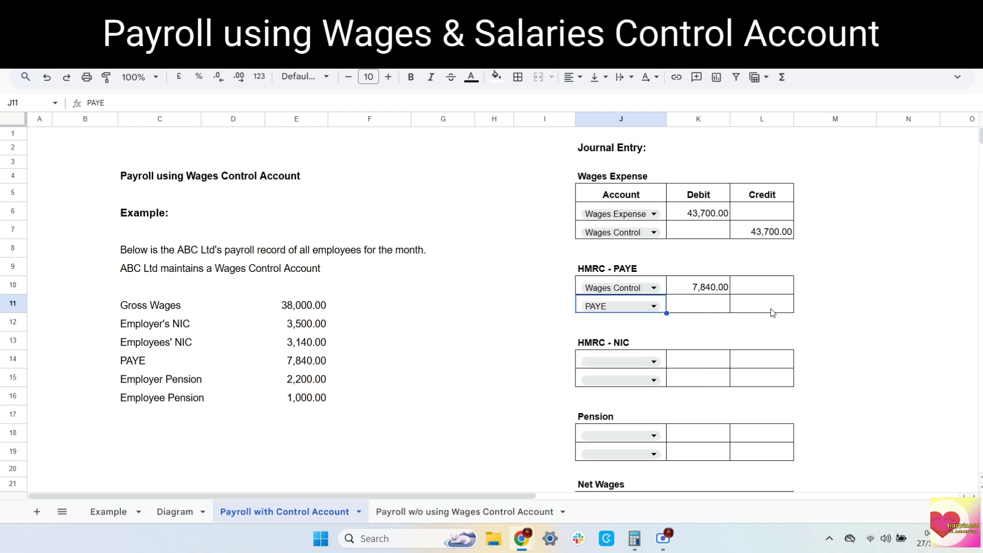
pyautogui.click(772, 307)
pyautogui.write('7840')
pyautogui.press('Return')
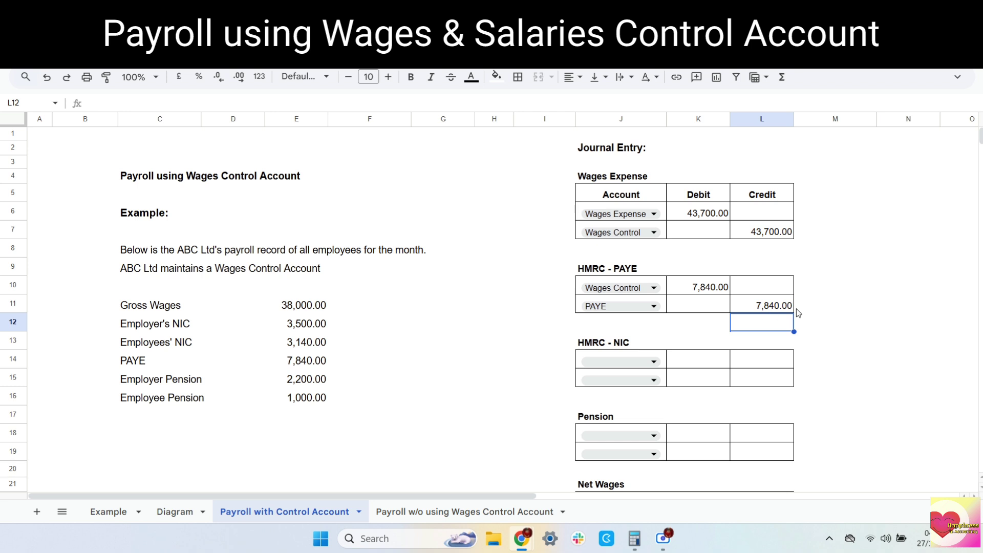
# In the General Ledger, post 7,840 labelled PAYE to the debit side of the Wages Control Account
pyautogui.scroll(-10, 477, 377)
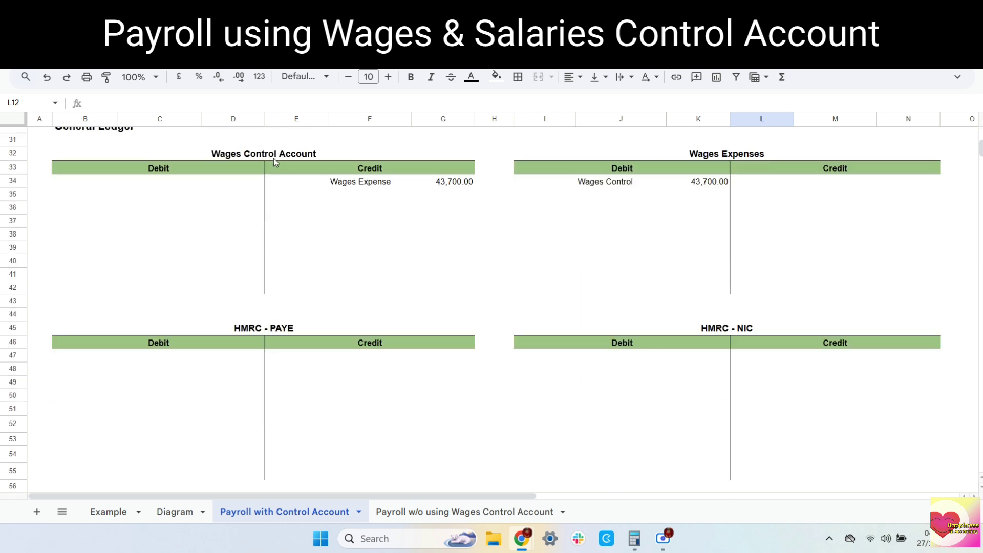
pyautogui.click(272, 155)
pyautogui.click(238, 182)
pyautogui.write('7840')
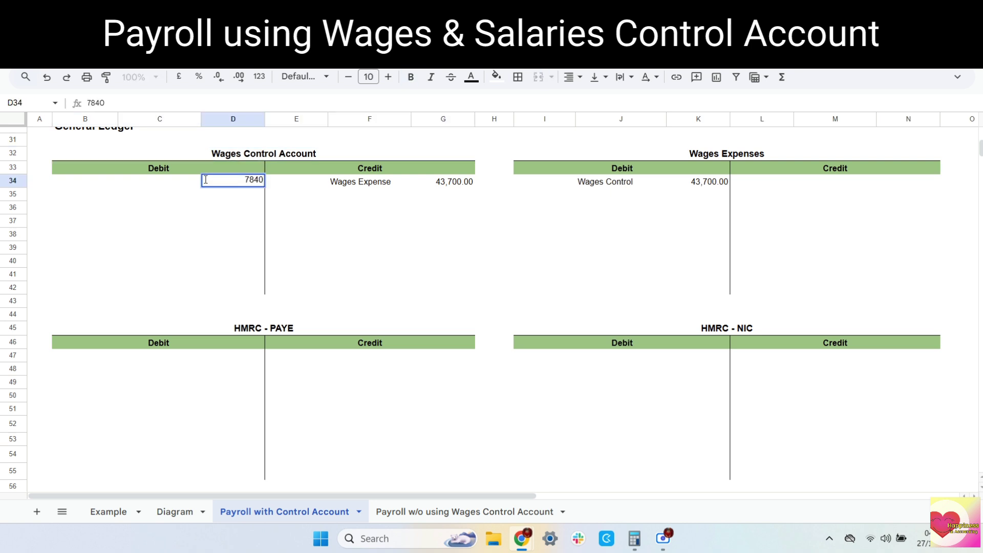
pyautogui.click(158, 185)
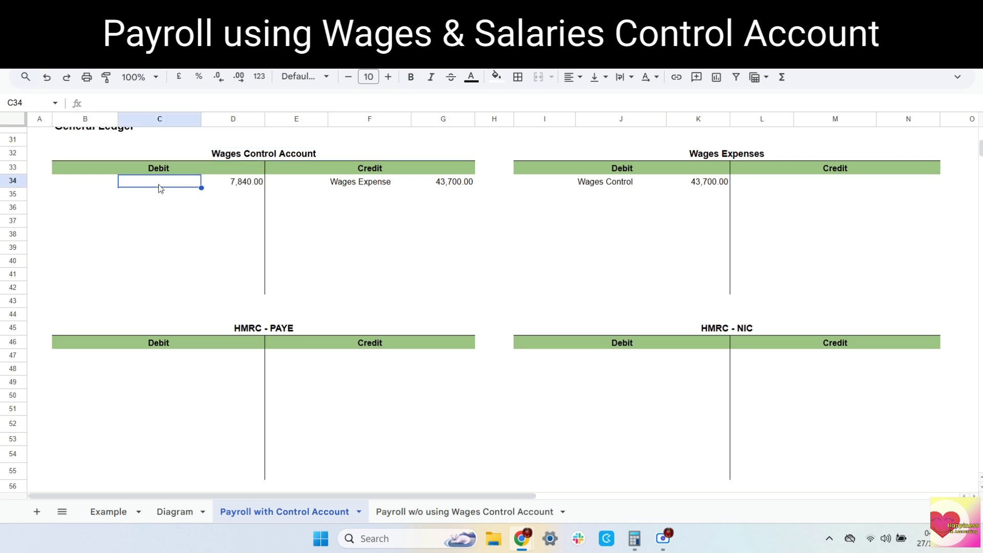
pyautogui.write('PAYE')
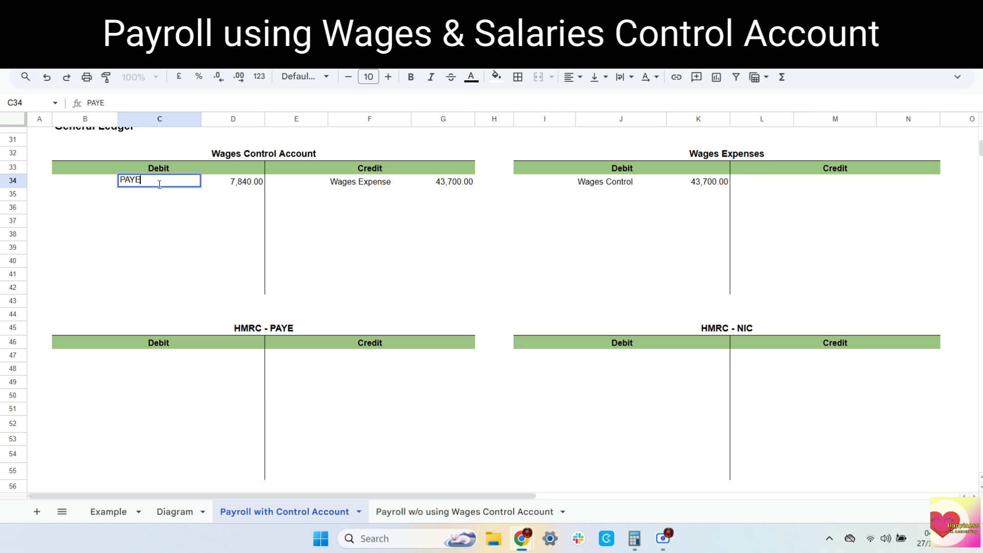
pyautogui.press('Return')
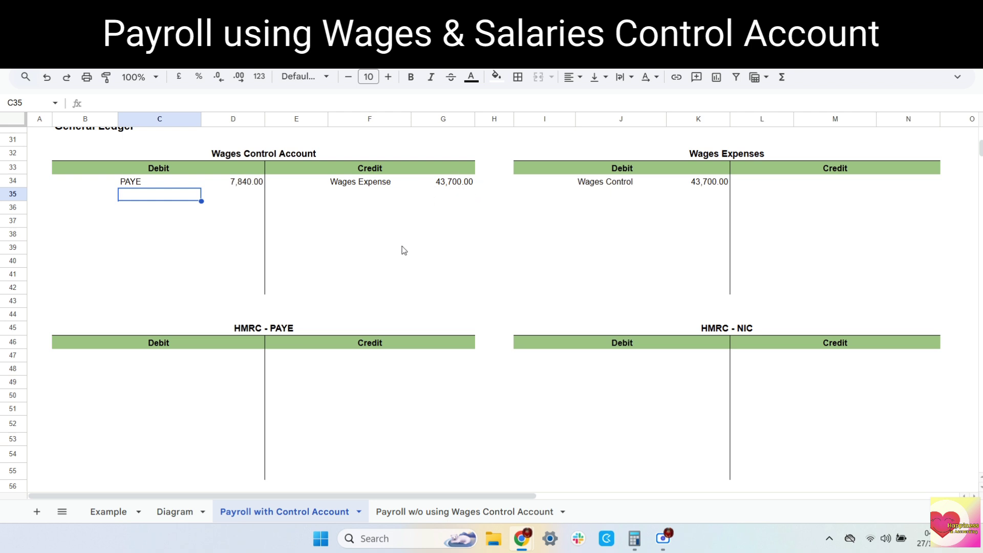
# Post 7,840 labelled Wages Control to the credit side of the HMRC - PAYE ledger account
pyautogui.click(440, 365)
pyautogui.write('7840')
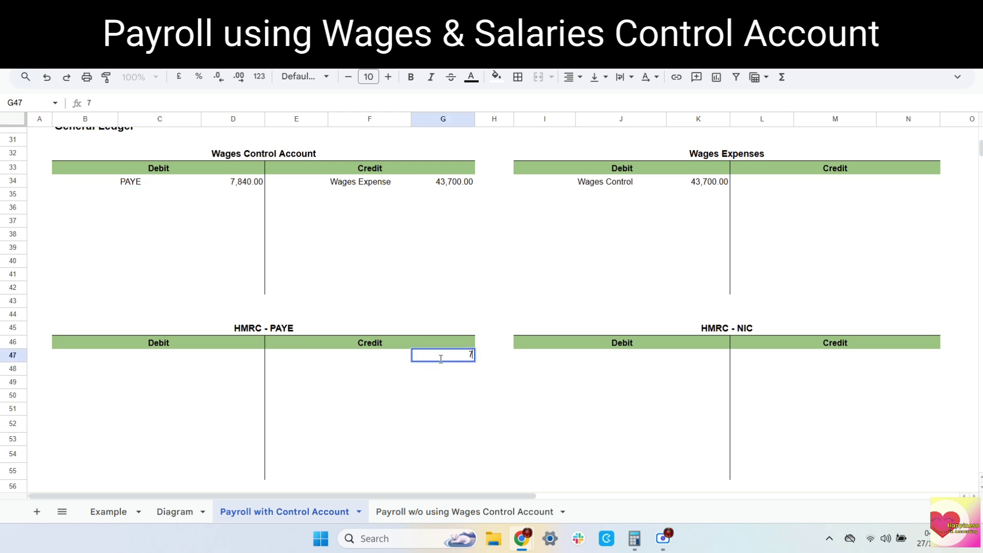
pyautogui.press('Return')
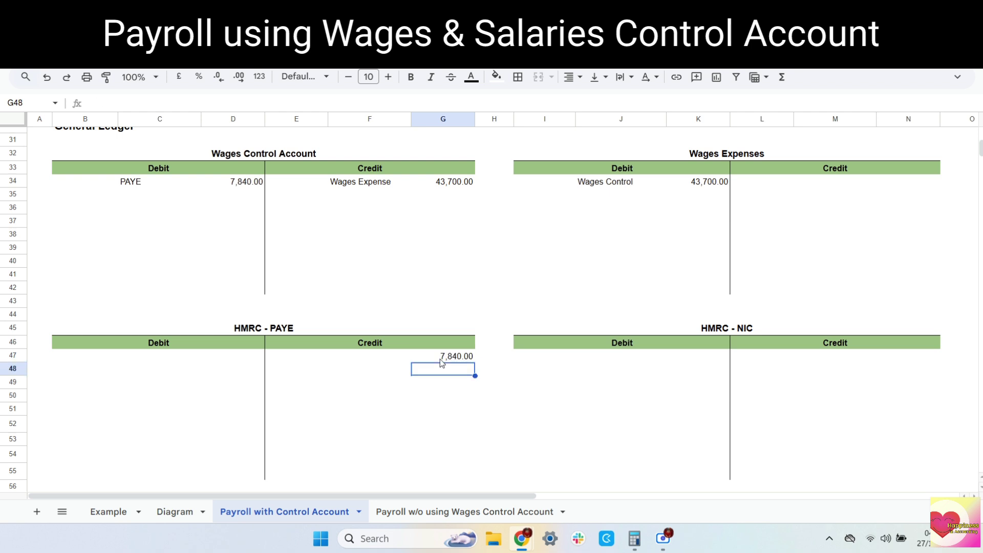
pyautogui.click(364, 358)
pyautogui.write('Wa')
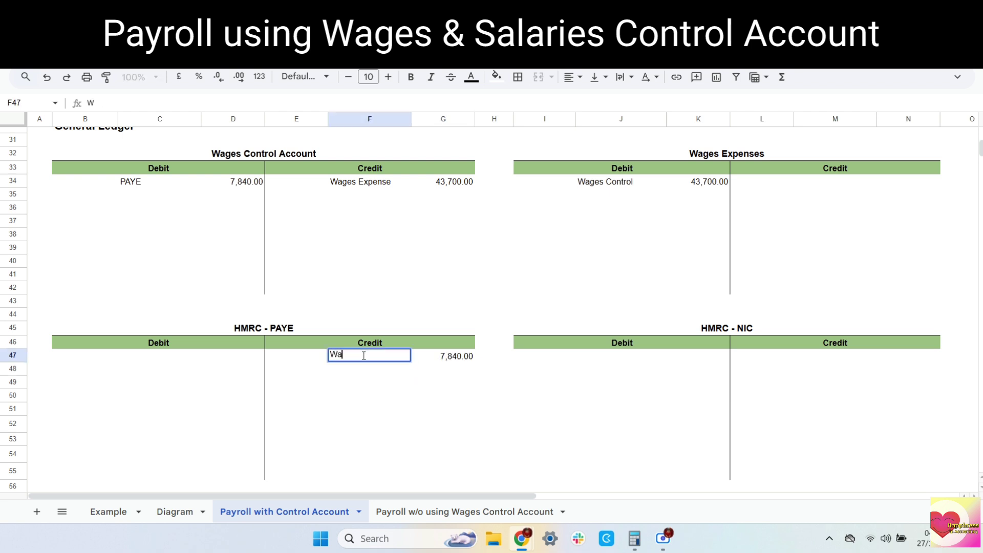
pyautogui.write('ges Control')
pyautogui.press('Return')
# In the HMRC - NIC journal, choose Wages Control as the first row's account and NIC as the second row's
pyautogui.scroll(5, 880, 352)
pyautogui.scroll(1, 880, 351)
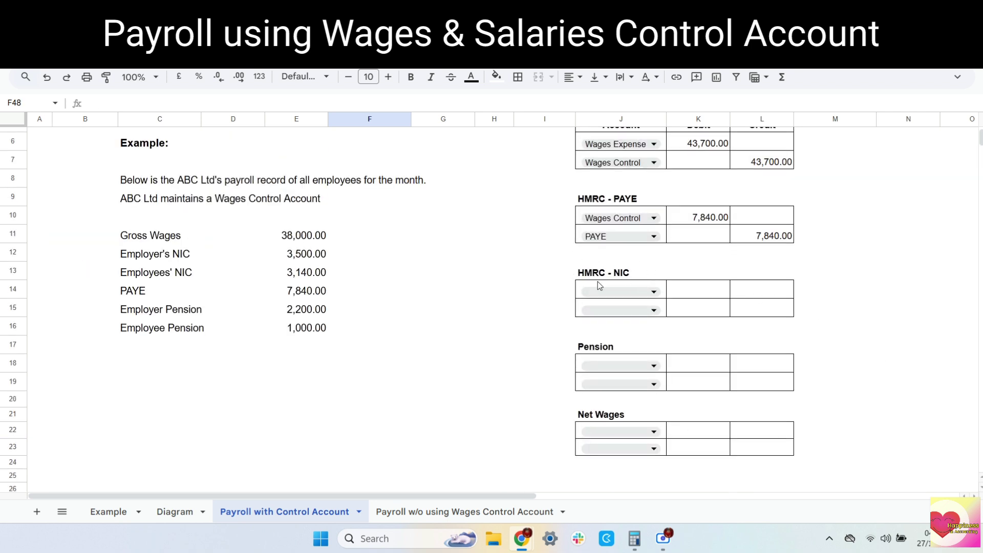
pyautogui.click(628, 296)
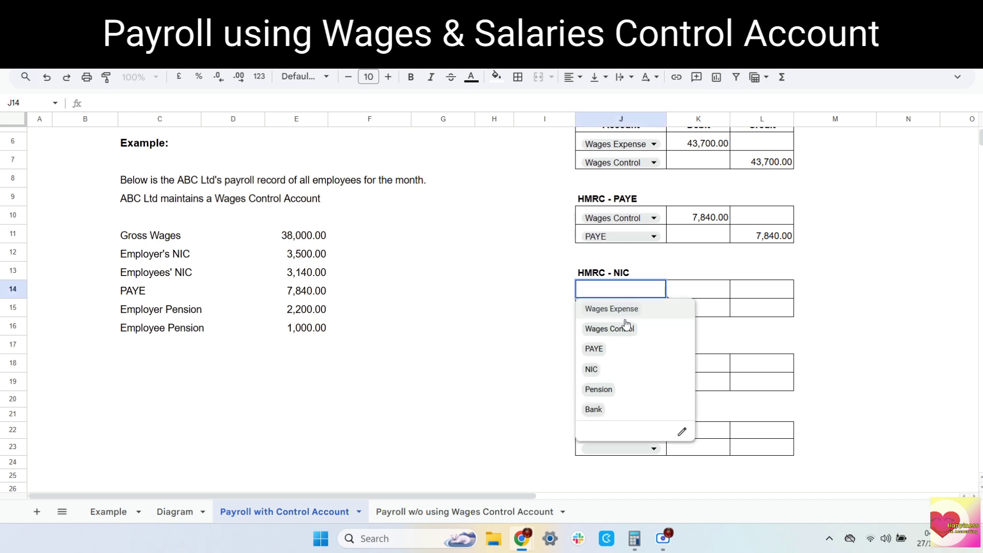
pyautogui.click(624, 328)
pyautogui.click(620, 314)
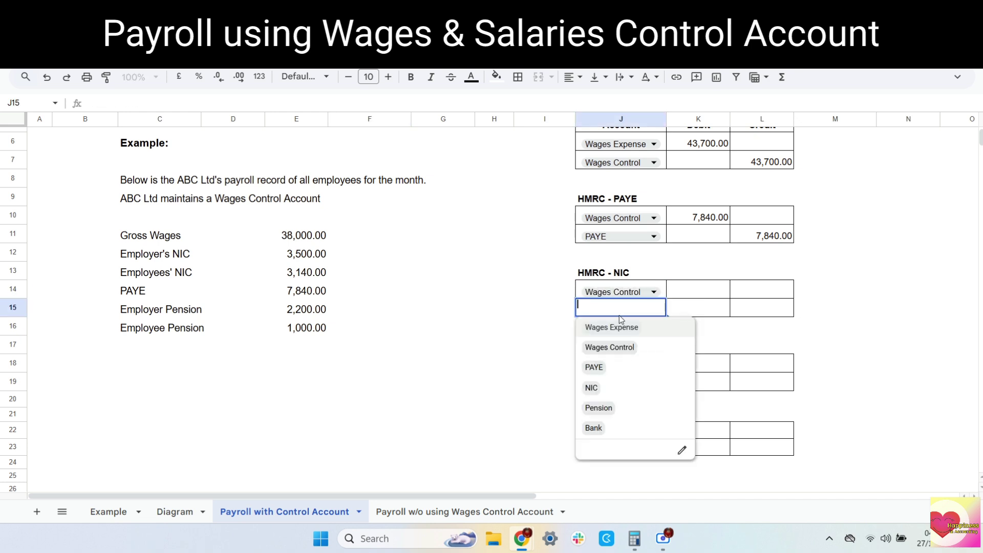
pyautogui.click(610, 387)
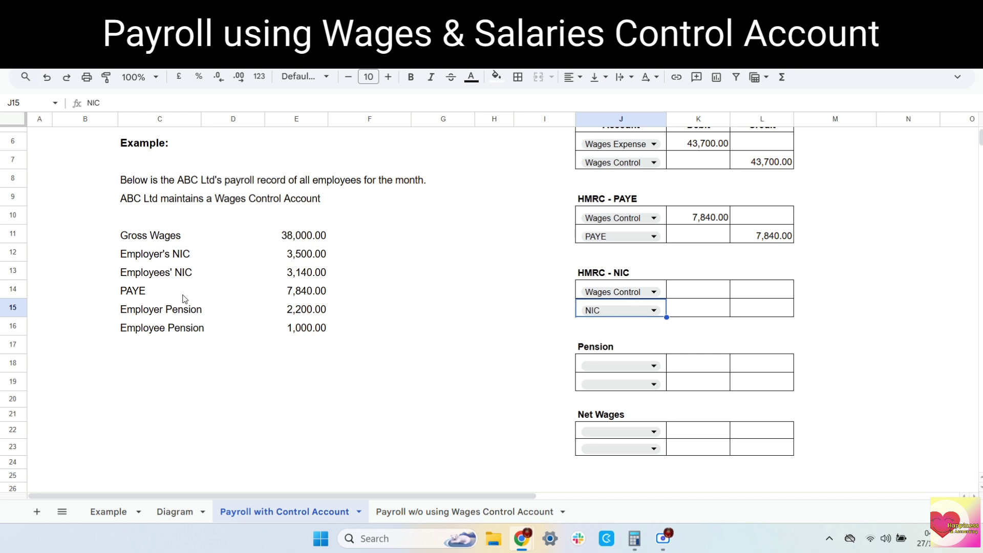
# Add the Employer's NIC of 3,500 and the Employees' NIC of 3,140 in Calculator
pyautogui.click(313, 254)
pyautogui.click(316, 273)
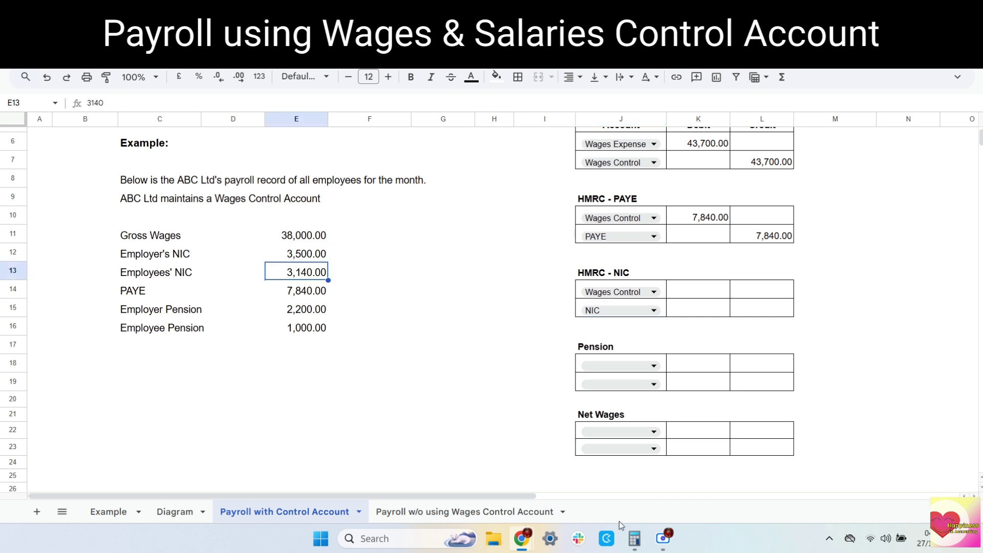
pyautogui.click(635, 538)
pyautogui.click(902, 254)
pyautogui.write('3,500')
pyautogui.press('+')
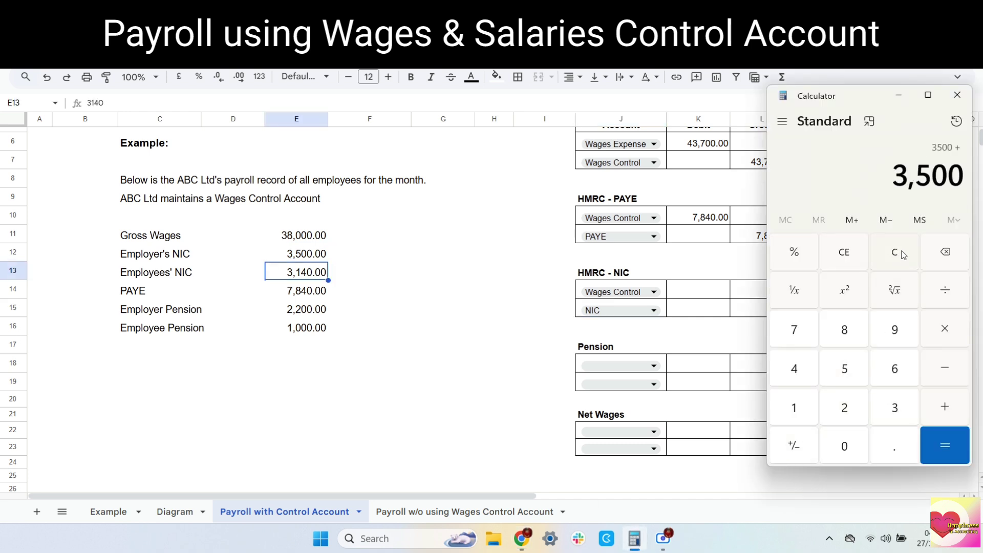
pyautogui.write('3140')
pyautogui.press('Return')
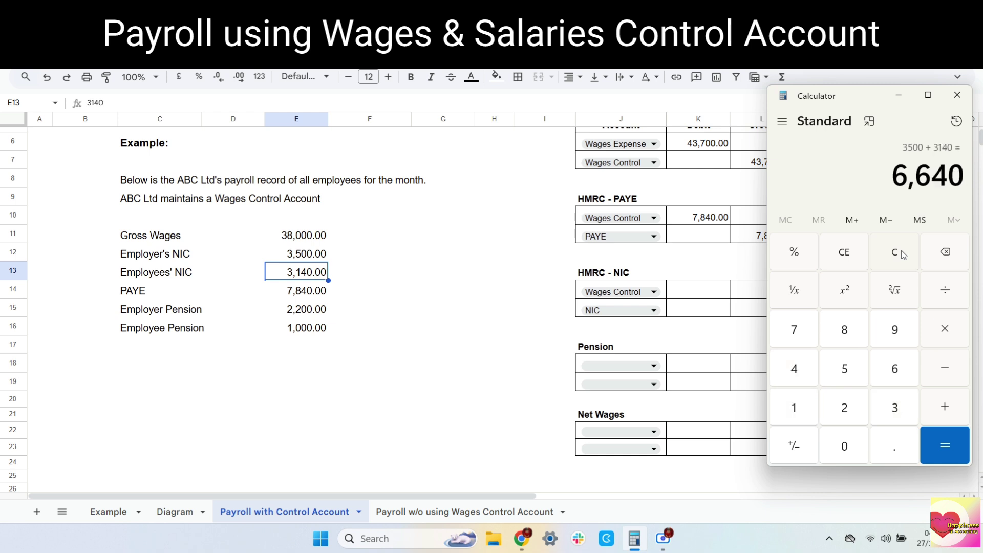
# Back in the sheet's HMRC - NIC journal, enter a 6,640 debit for Wages Control and a 6,640 credit for NIC
pyautogui.click(854, 490)
pyautogui.click(706, 297)
pyautogui.write('6,')
pyautogui.write('640')
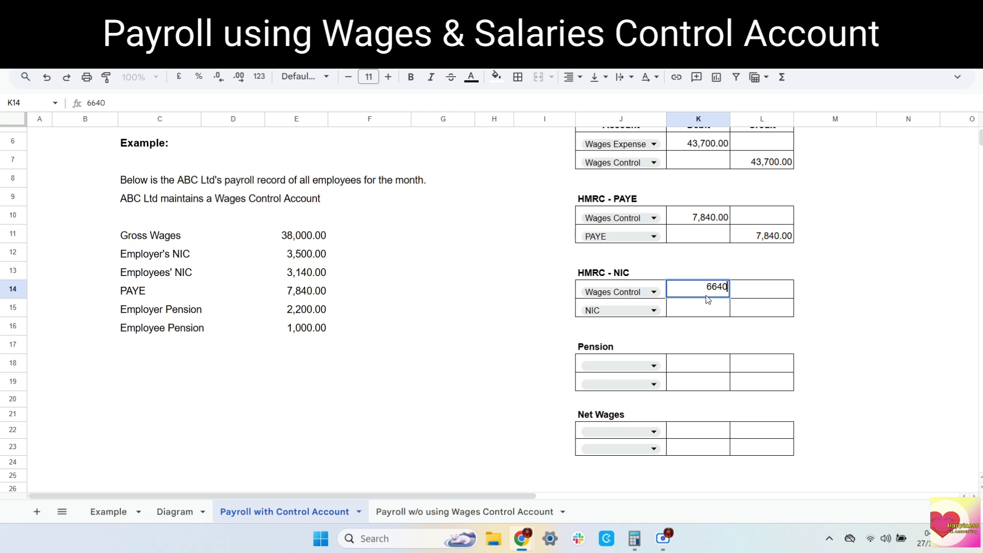
pyautogui.press('Return')
pyautogui.click(767, 304)
pyautogui.write('6640')
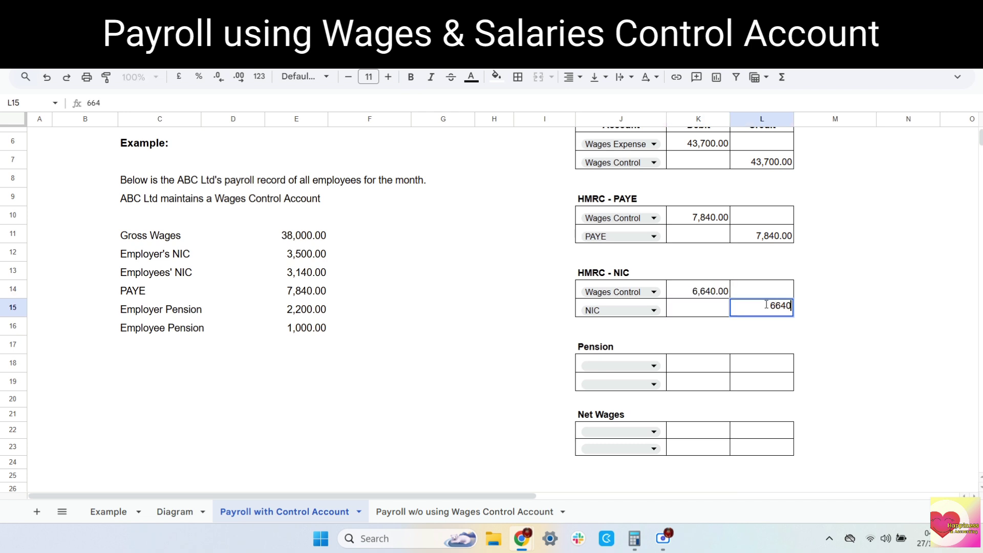
pyautogui.press('Return')
# Post 6,640 labelled NIC to the debit side of the Wages Control Account, below the PAYE entry
pyautogui.scroll(-7, 687, 244)
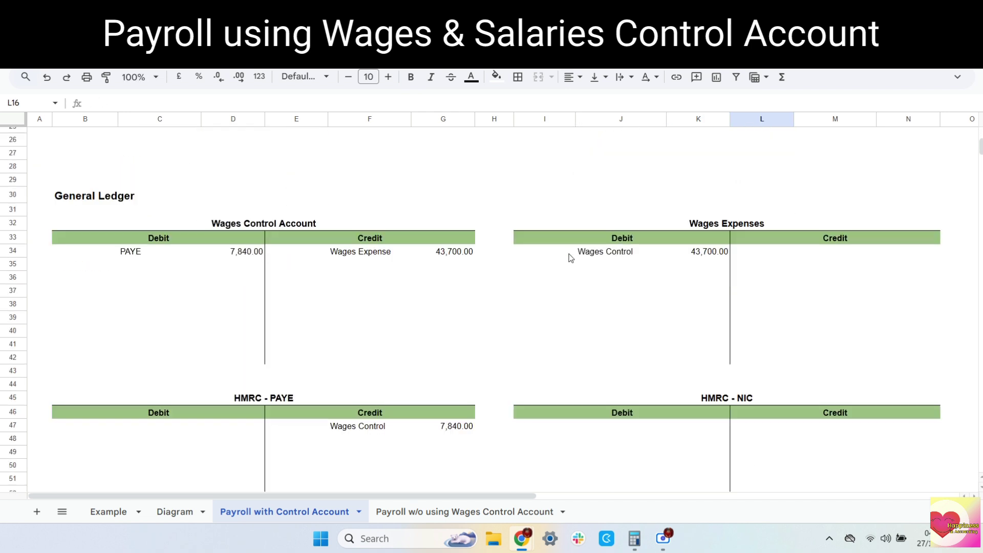
pyautogui.scroll(-3, 466, 250)
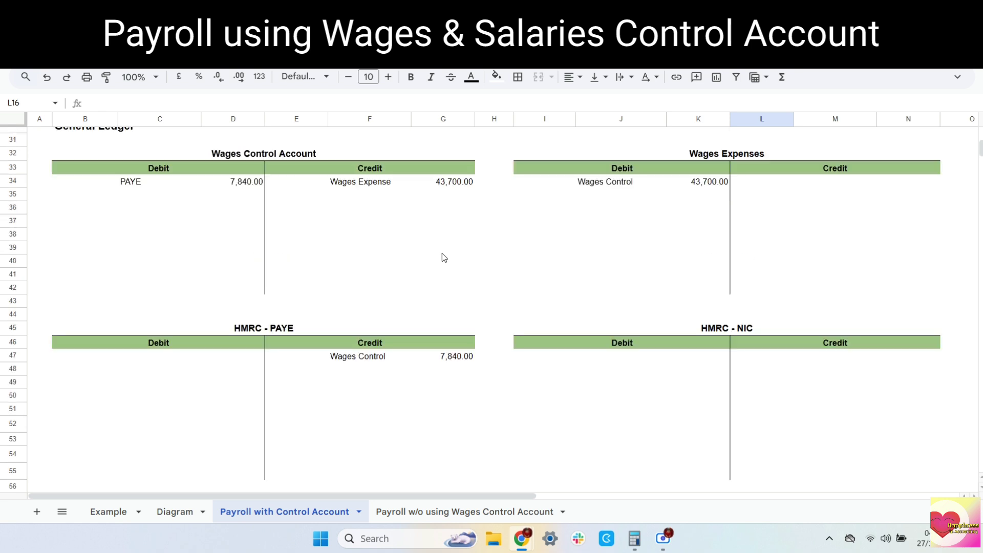
pyautogui.click(295, 157)
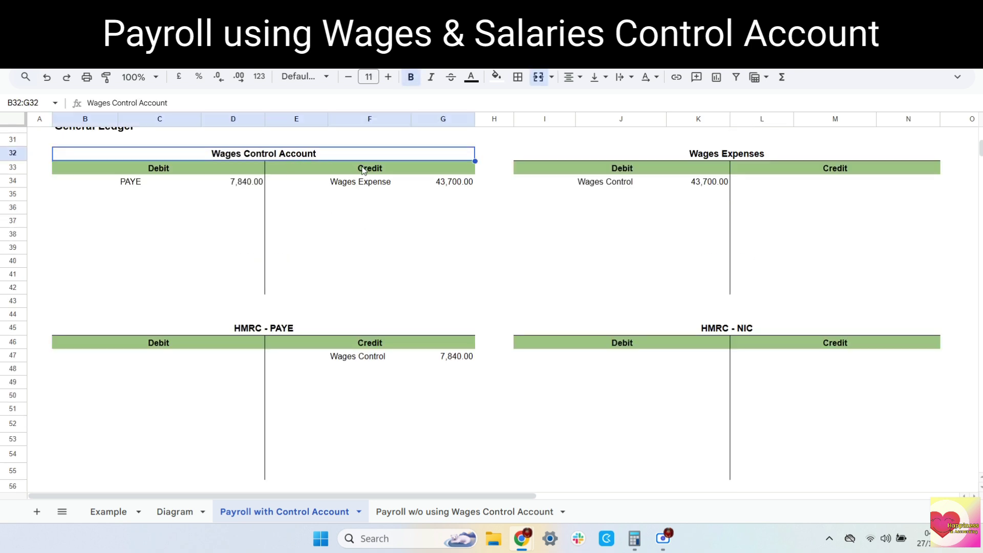
pyautogui.click(238, 197)
pyautogui.write('6,640')
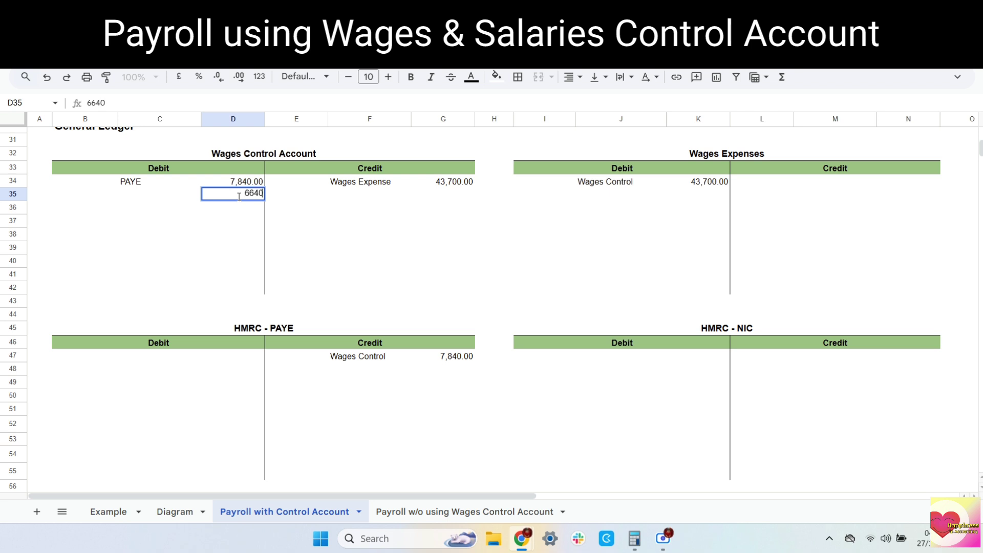
pyautogui.click(139, 198)
pyautogui.write('NIC')
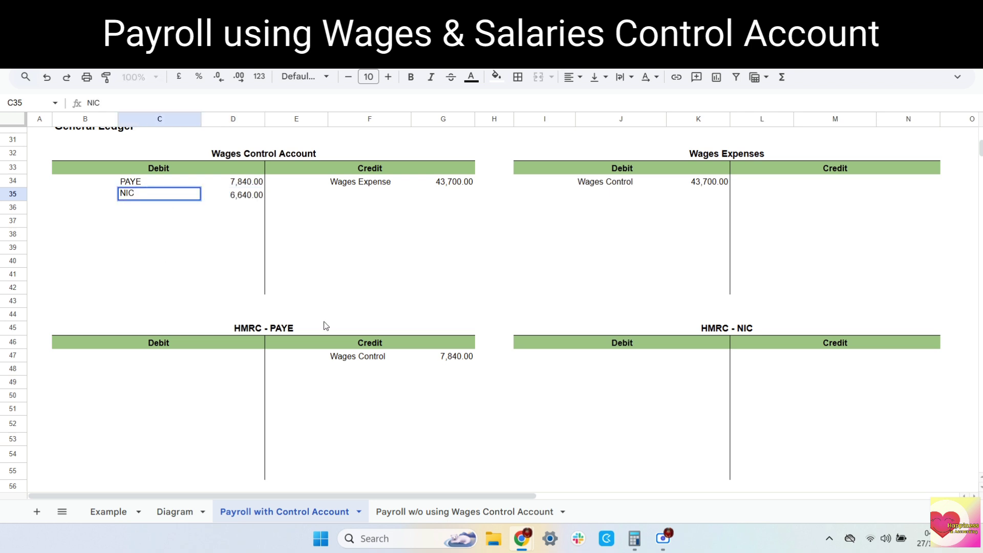
pyautogui.click(237, 200)
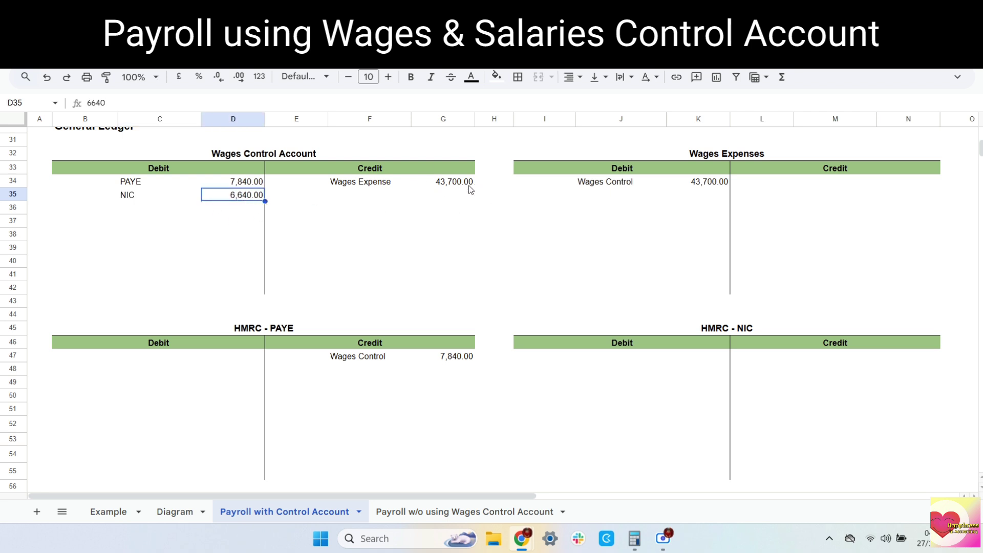
# Post 6,640 labelled Wages Control to the credit side of the HMRC - NIC ledger account
pyautogui.click(897, 360)
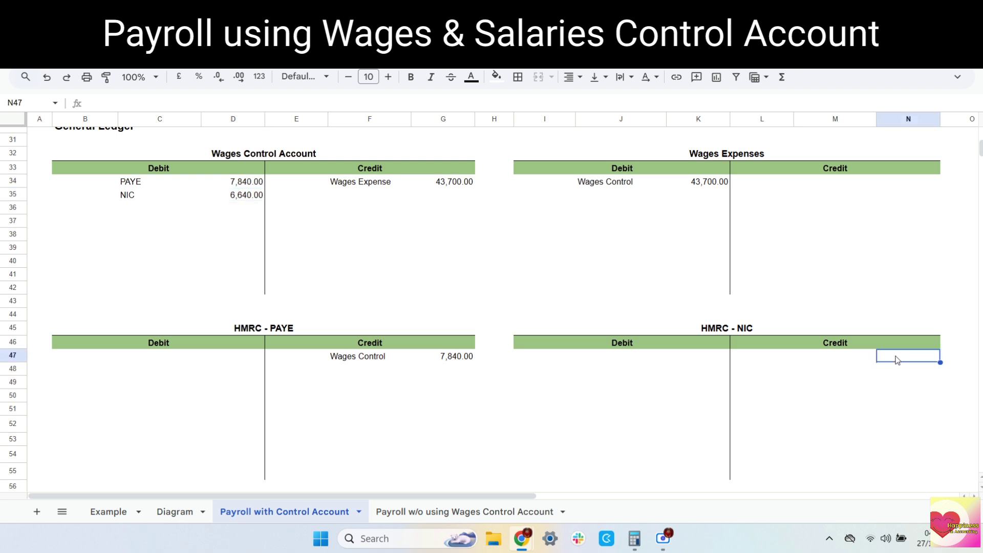
pyautogui.write('6640')
pyautogui.click(821, 352)
pyautogui.write('Wages Control')
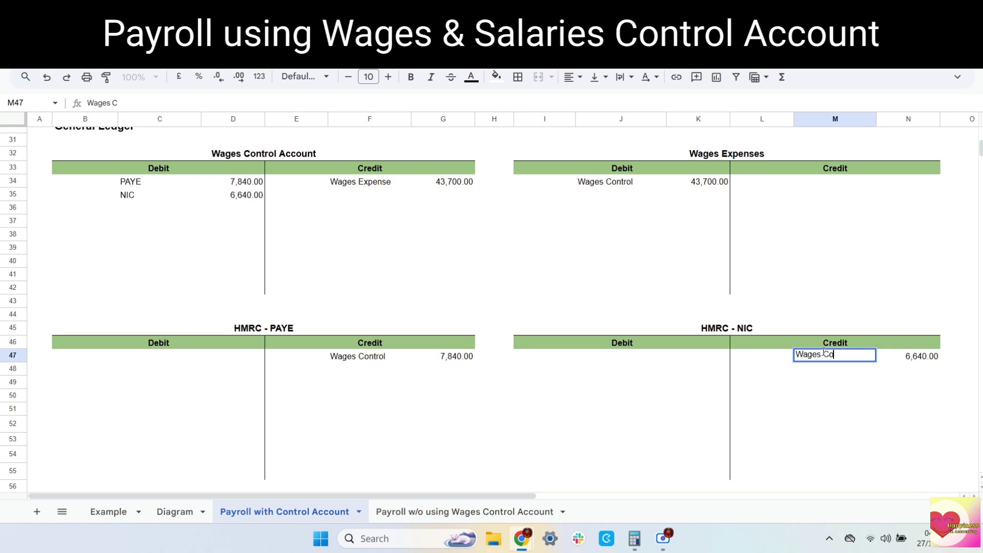
pyautogui.press('Return')
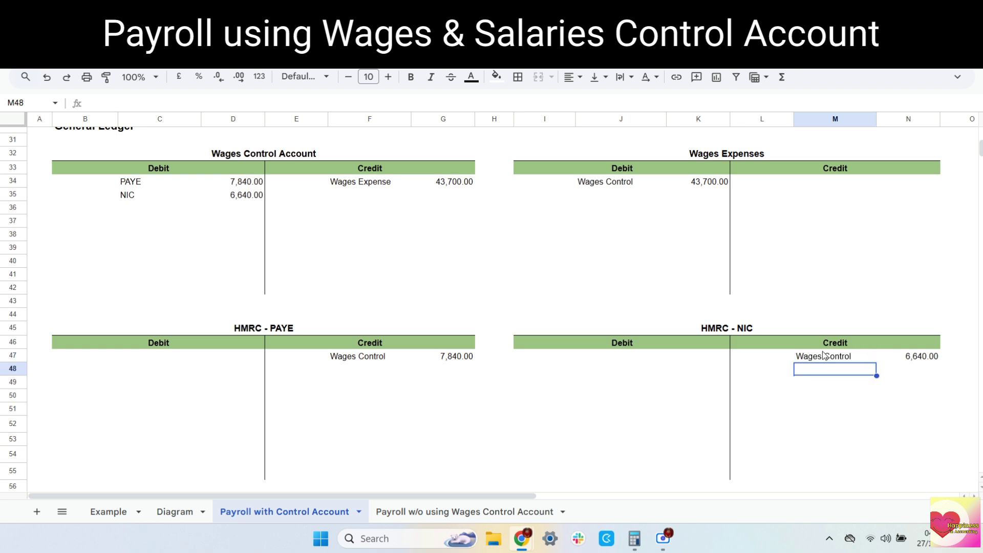
# In the Pension journal, choose Wages Control as the first row's account and Pension as the second row's
pyautogui.scroll(8, 824, 355)
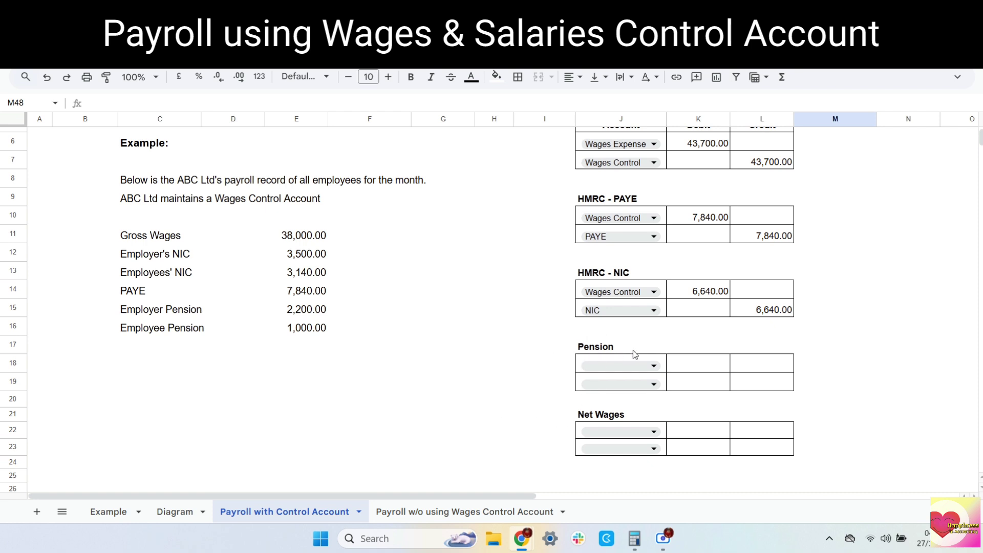
pyautogui.click(622, 364)
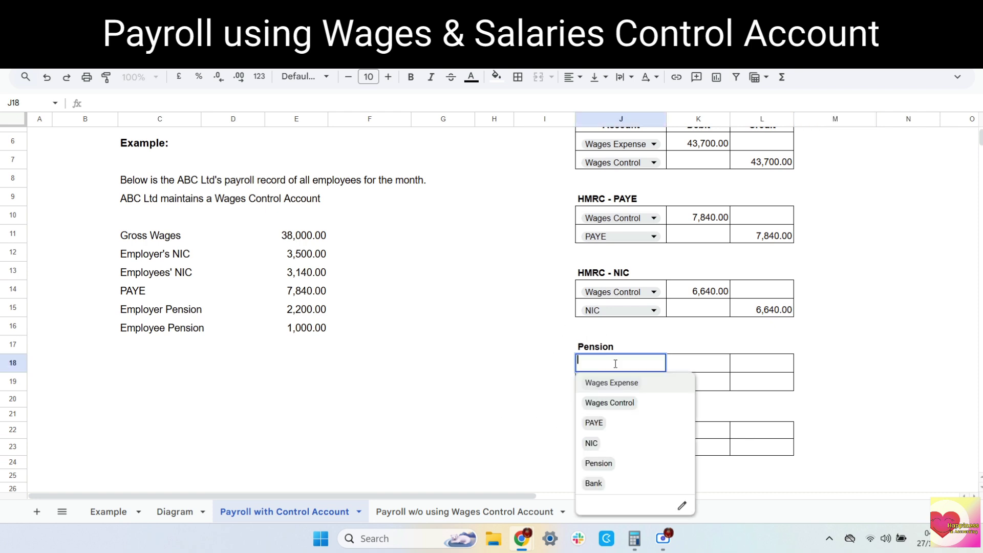
pyautogui.click(616, 407)
pyautogui.click(608, 383)
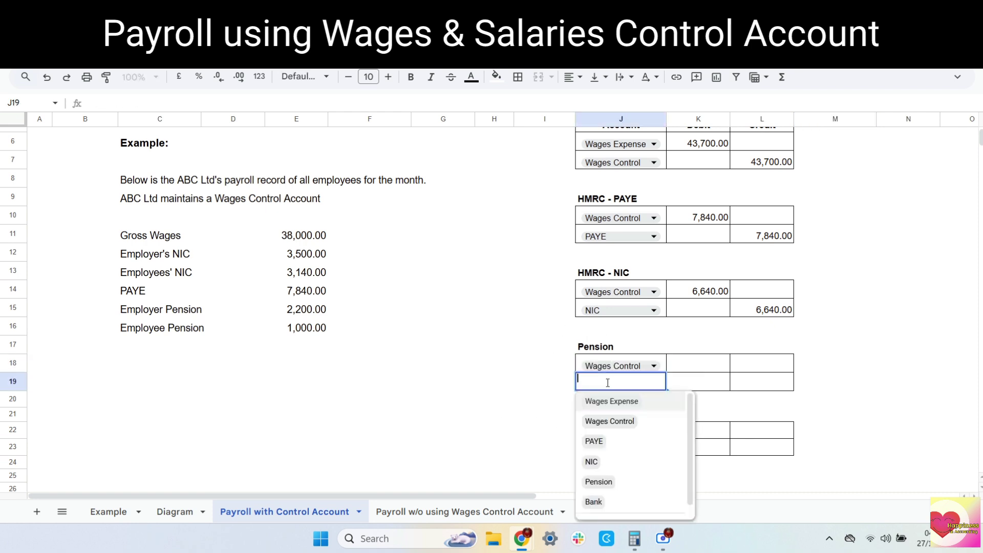
pyautogui.click(620, 484)
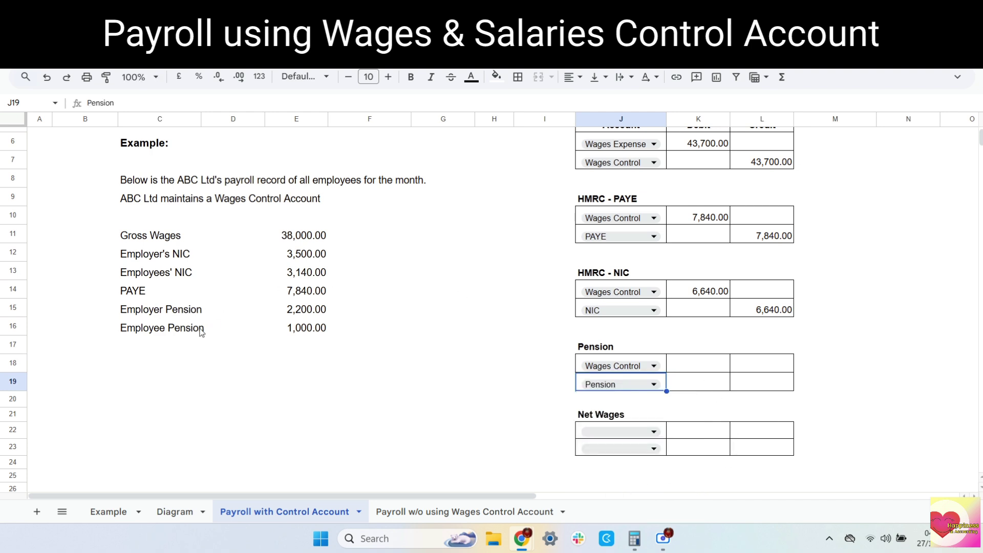
# Add the Employer Pension of 2,200 and the Employee Pension of 1,000 in Calculator
pyautogui.click(634, 539)
pyautogui.click(891, 253)
pyautogui.write('22')
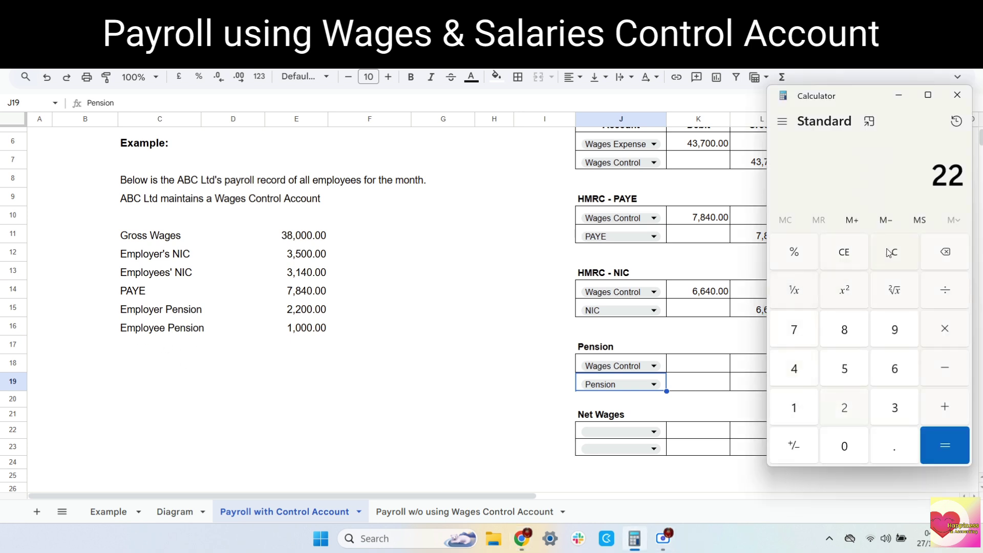
pyautogui.write('00 + 1000 =')
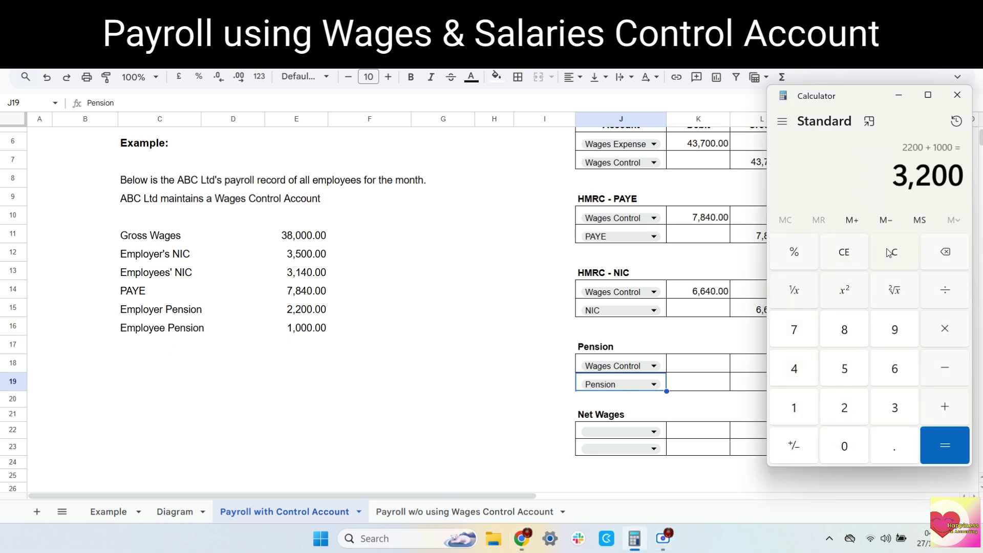
# Back in the sheet's Pension journal, enter a 3,200 debit for Wages Control and a 3,200 credit for Pension
pyautogui.click(716, 370)
pyautogui.write('3200')
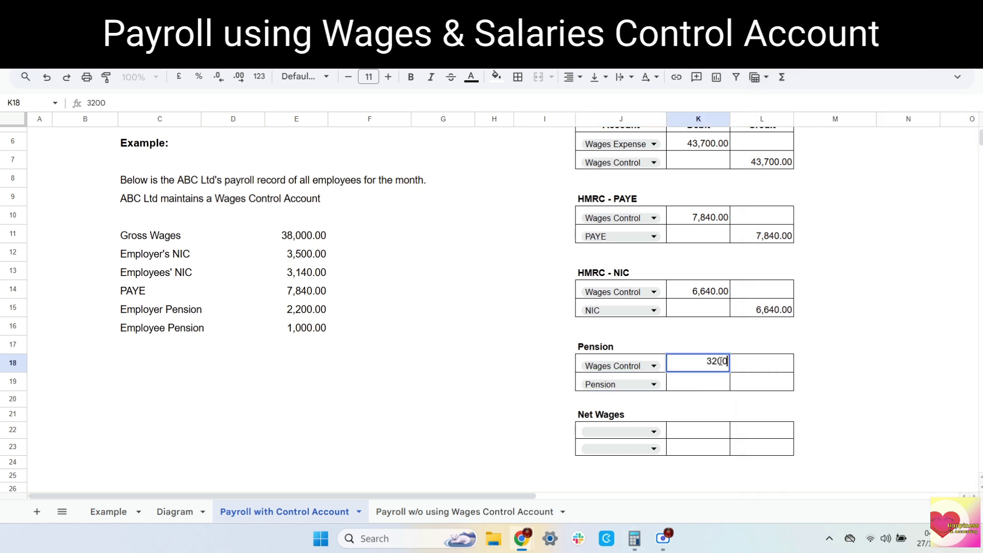
pyautogui.press('Return')
pyautogui.click(762, 382)
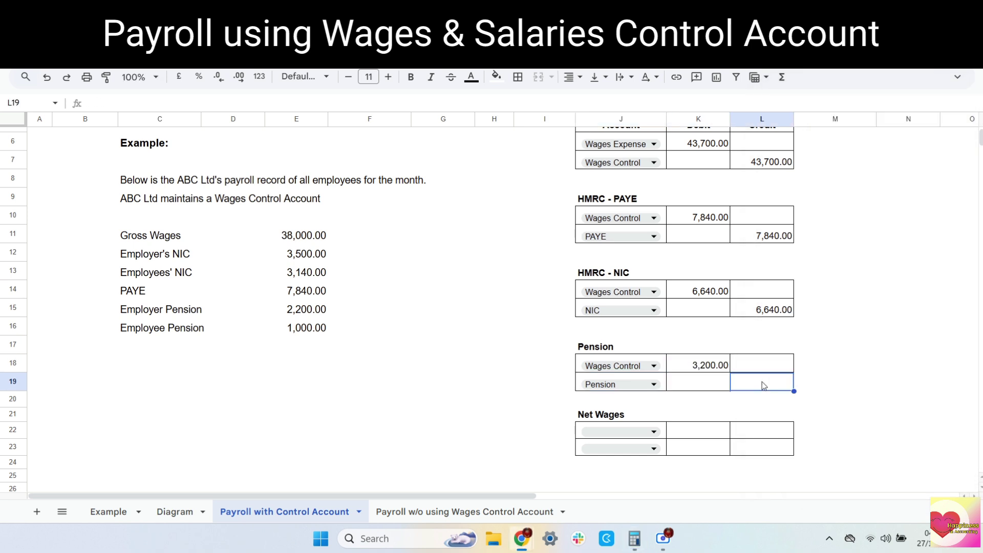
pyautogui.write('3200')
pyautogui.press('Return')
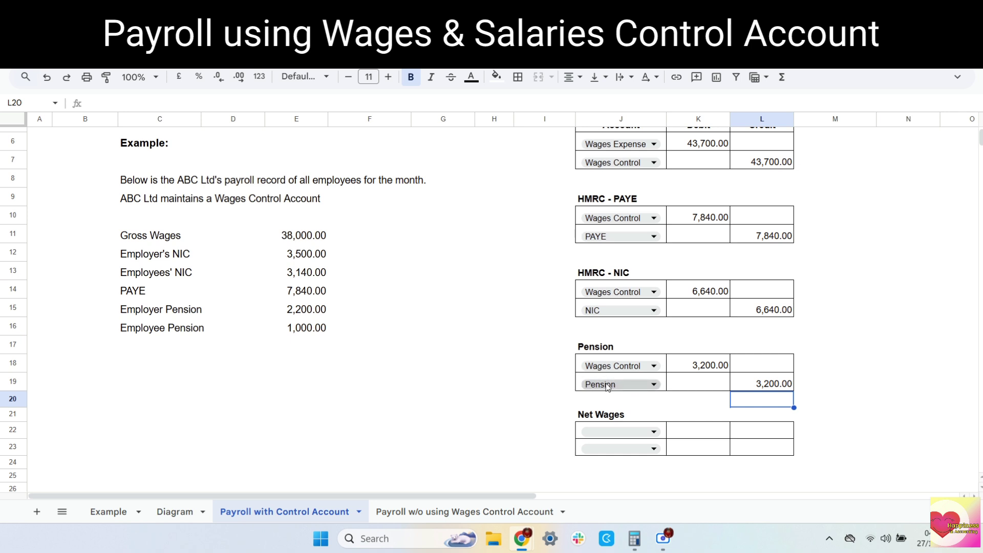
# Post 3,200 labelled Pension to the debit side of the Wages Control Account in the general ledger
pyautogui.scroll(-5, 436, 319)
pyautogui.scroll(-1, 435, 320)
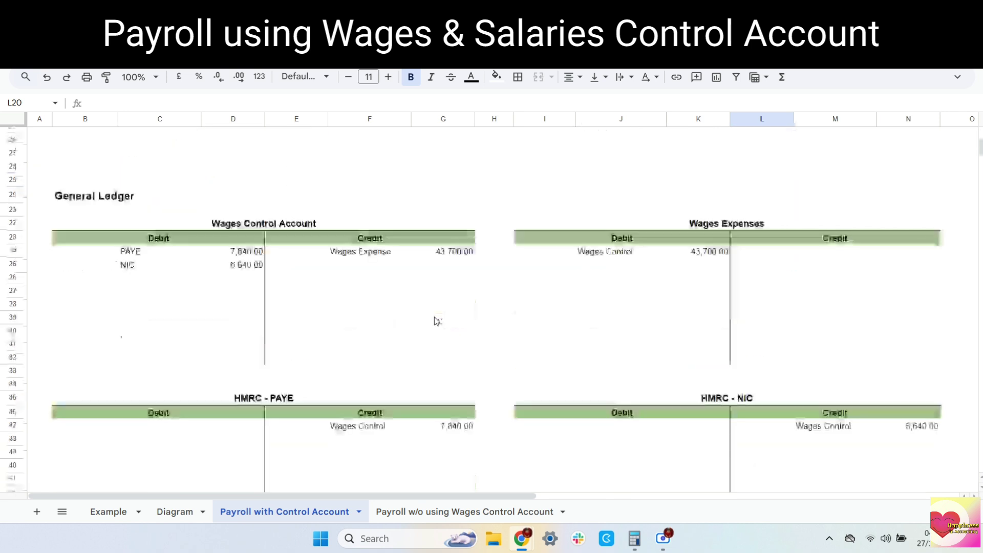
pyautogui.click(257, 214)
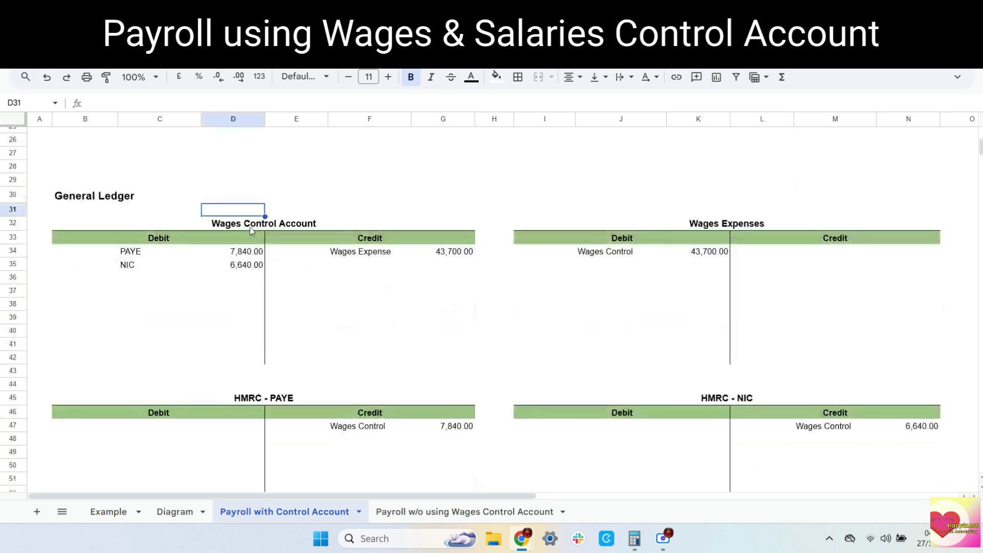
pyautogui.click(250, 226)
pyautogui.click(243, 280)
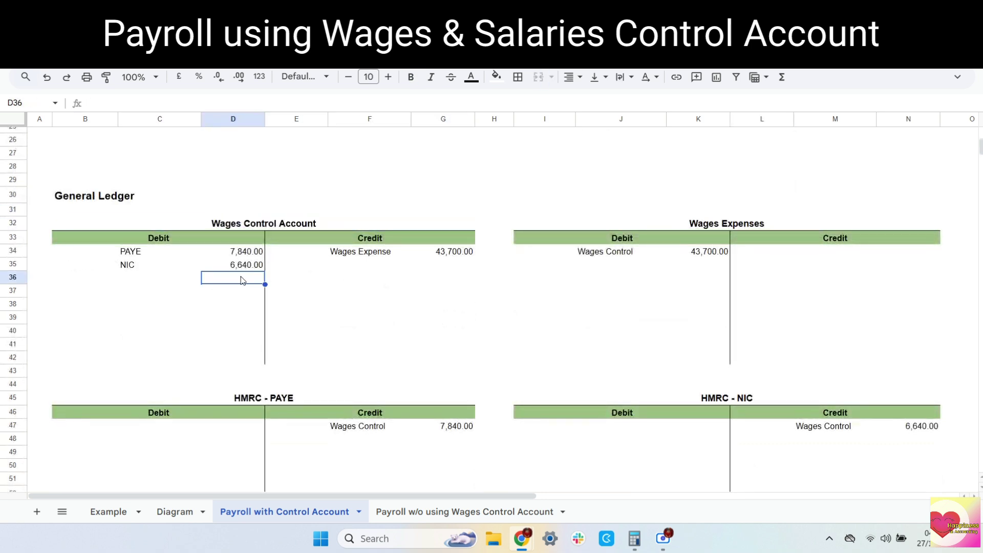
pyautogui.write('3200')
pyautogui.press('Return')
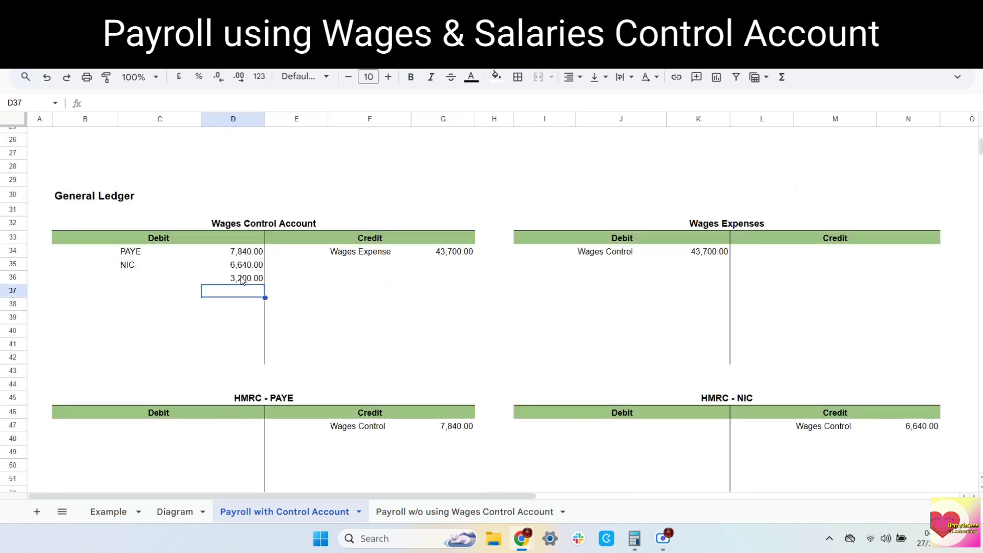
pyautogui.click(125, 283)
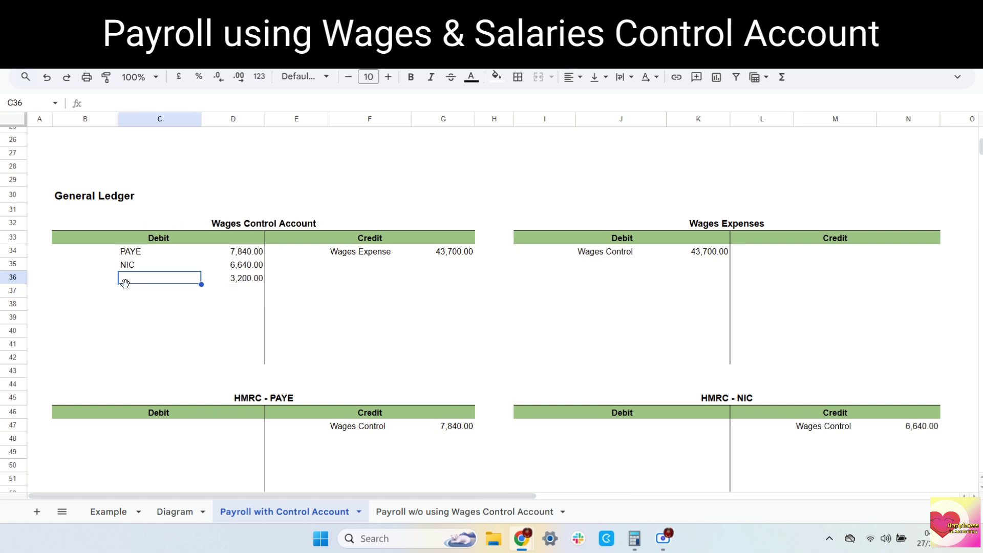
pyautogui.write('Pension')
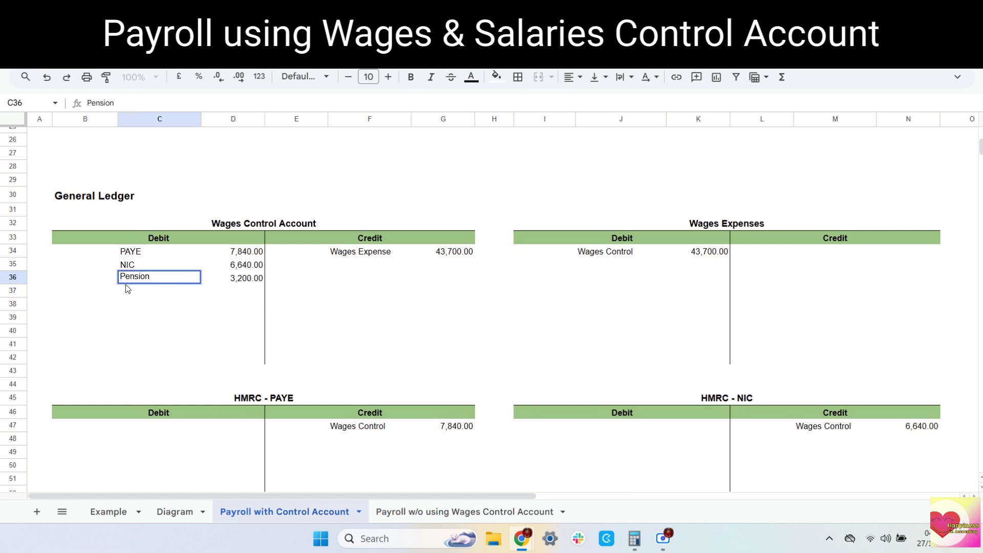
pyautogui.press('Return')
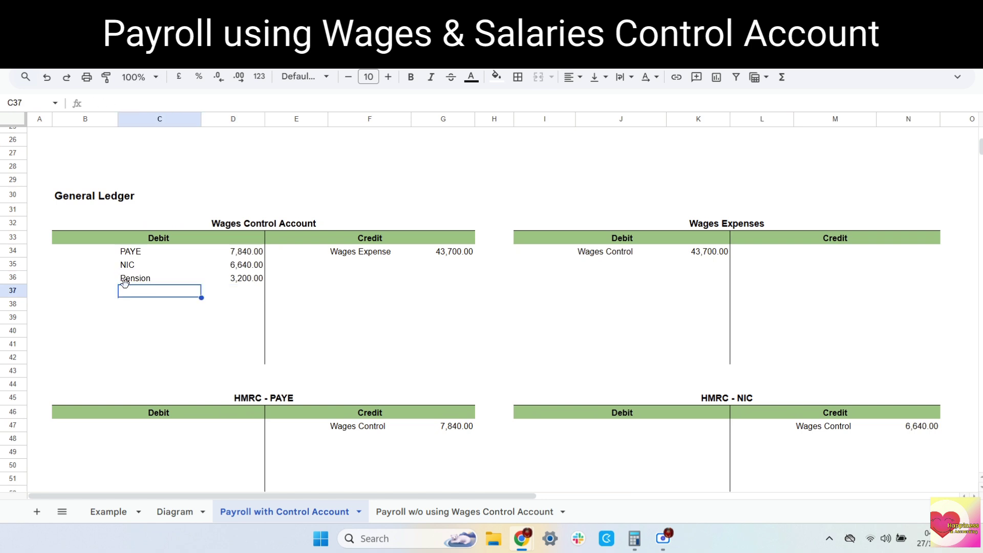
# Post 3,200 labelled Wages Control to the credit side of the Pension ledger account
pyautogui.scroll(-2, 757, 347)
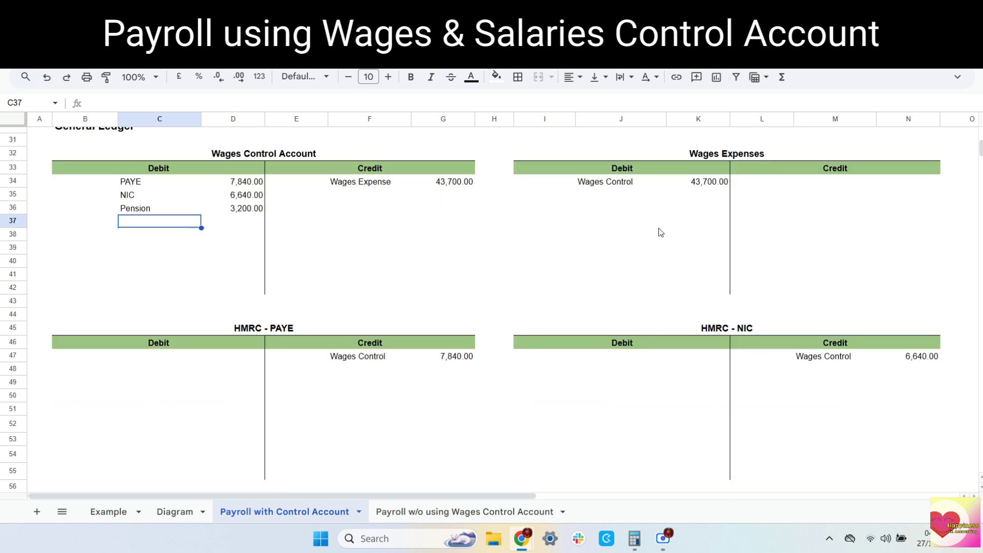
pyautogui.scroll(-5, 622, 231)
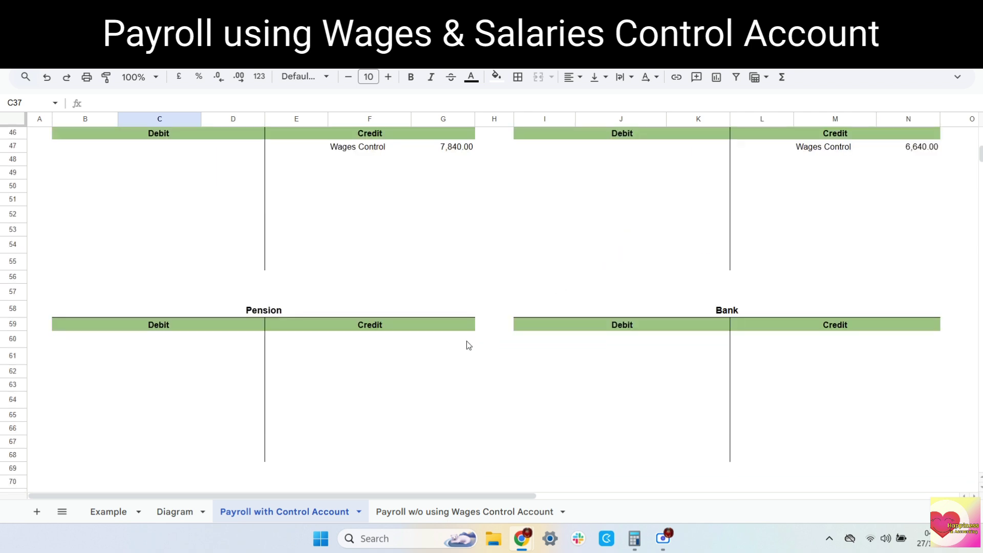
pyautogui.click(439, 340)
pyautogui.write('200')
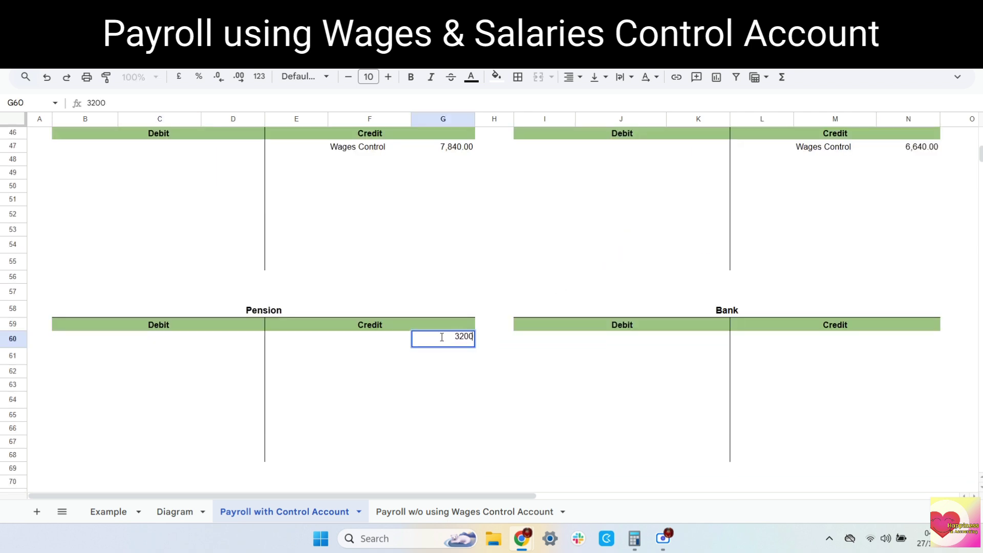
pyautogui.press('Return')
pyautogui.click(358, 343)
pyautogui.write('Wages Con')
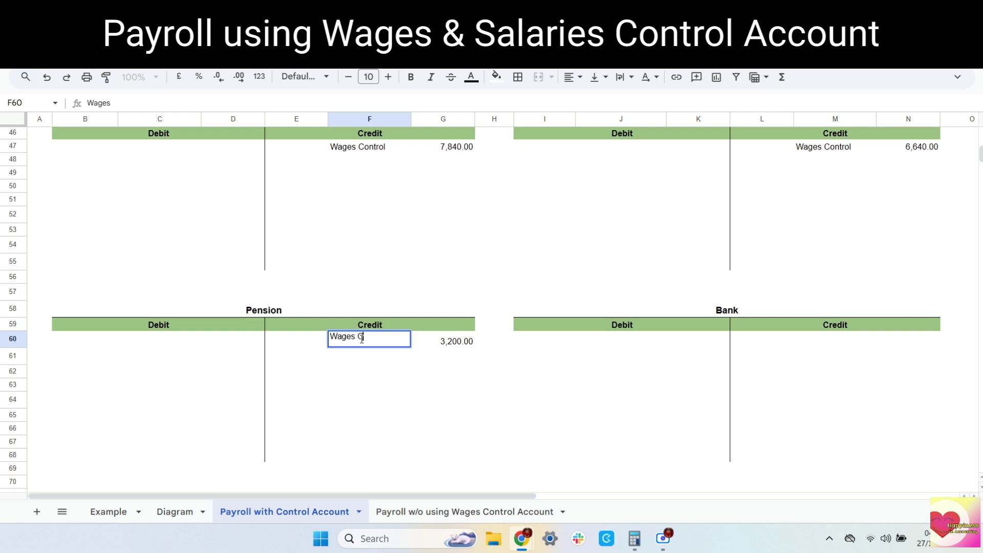
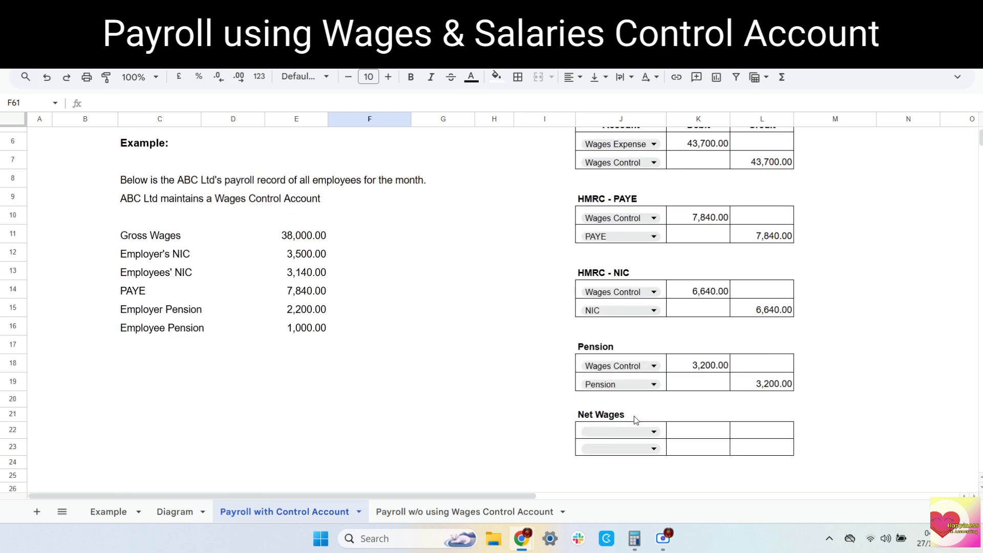
# In the Net Wages journal, choose Wages Control as the first row's account and Bank as the second row's
pyautogui.click(622, 432)
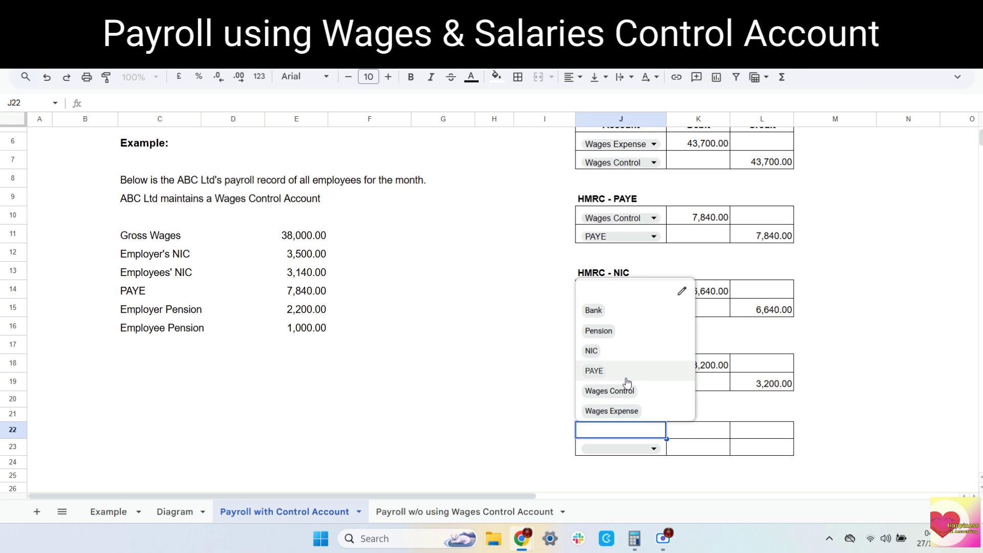
pyautogui.click(629, 392)
pyautogui.click(616, 447)
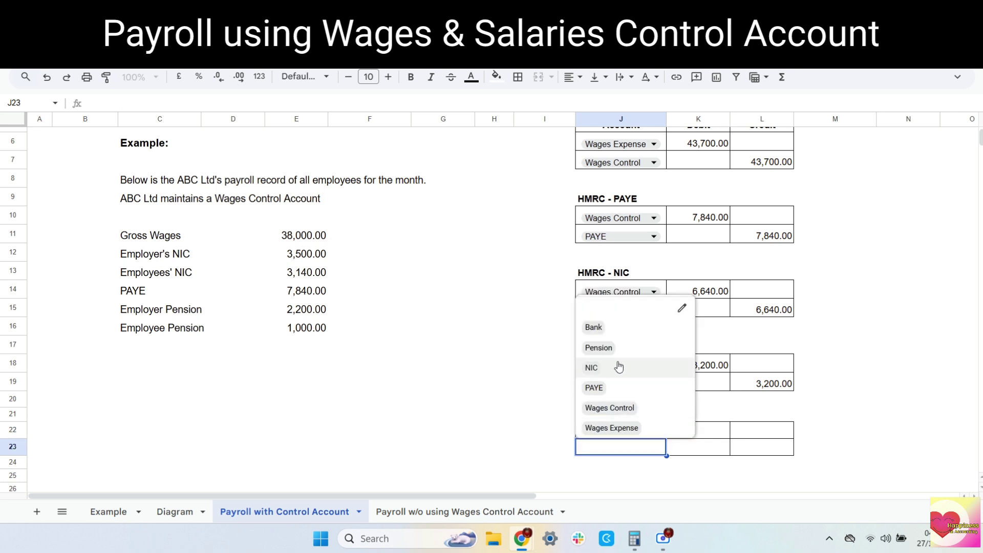
pyautogui.click(614, 328)
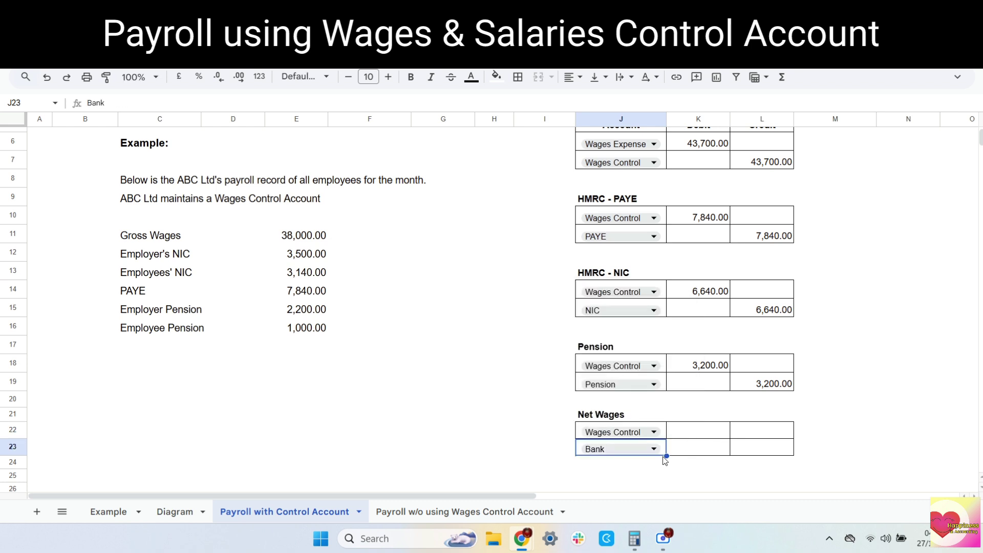
# Consult the payroll diagram, and in Calculator subtract Employees' NIC 3,140, Employee Pension 1,000 and PAYE 7,840 from Gross Wages 38,000
pyautogui.click(180, 513)
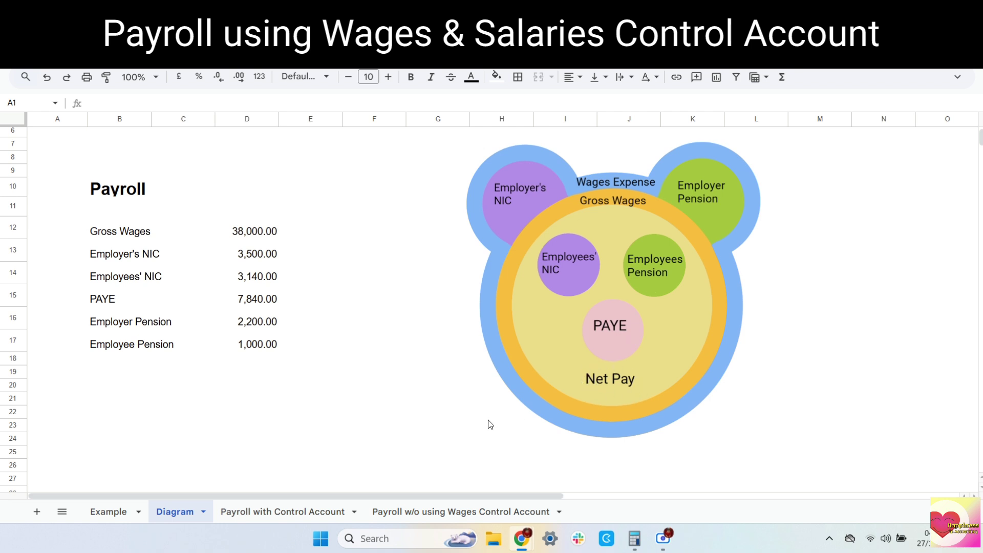
pyautogui.click(280, 513)
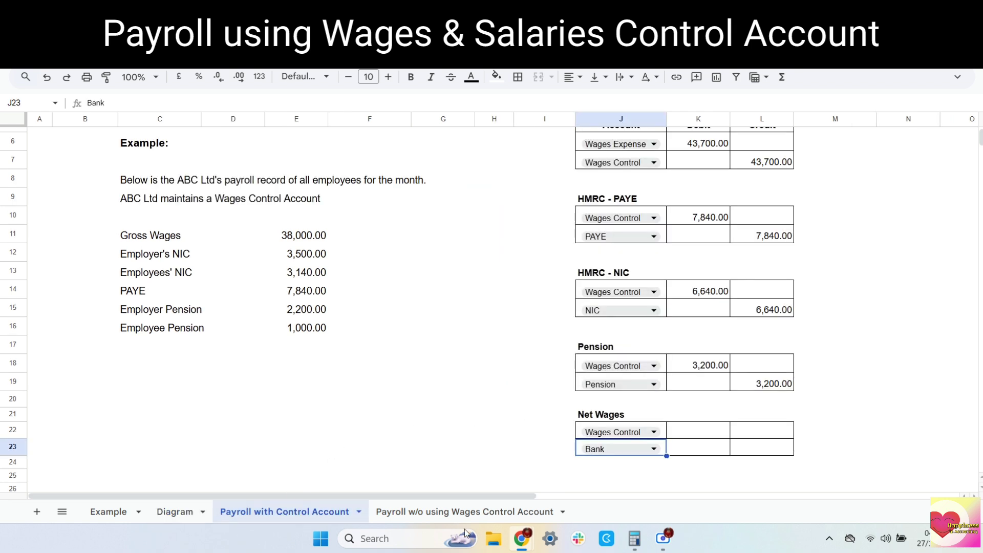
pyautogui.click(635, 538)
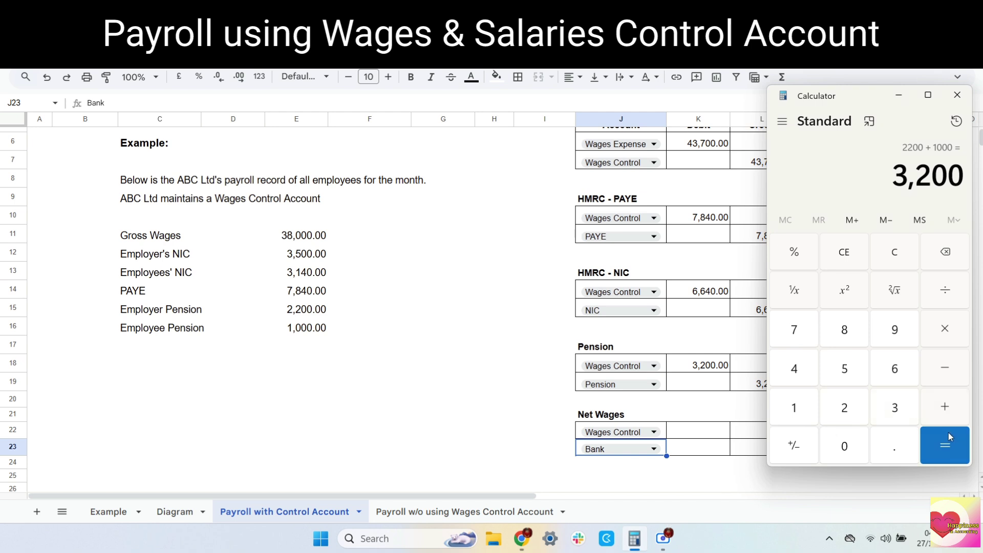
pyautogui.click(895, 254)
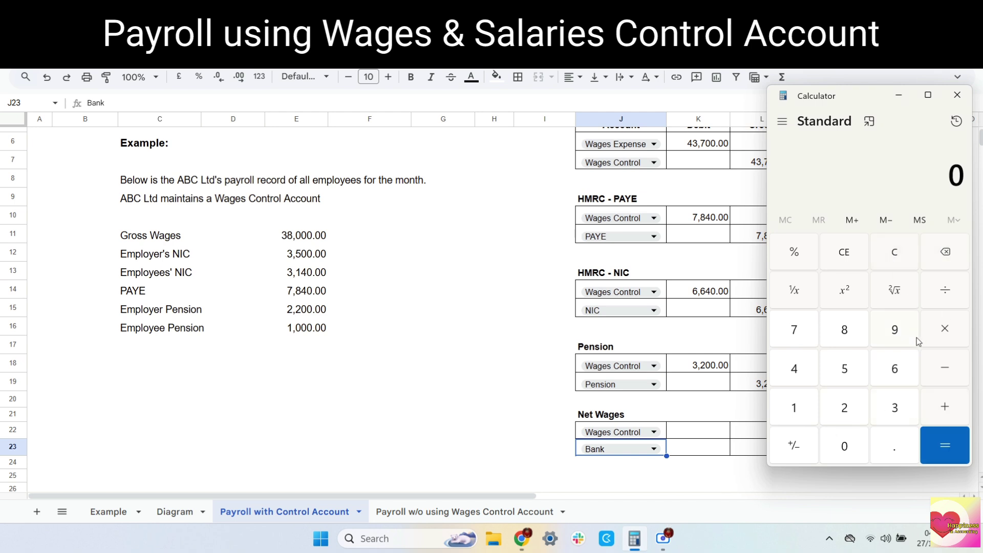
pyautogui.write('380000')
pyautogui.press('-')
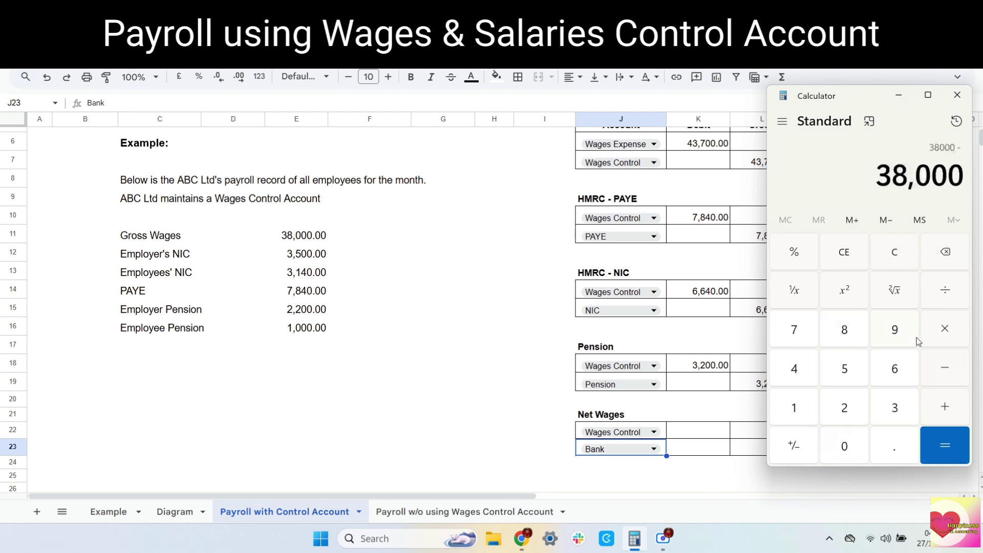
pyautogui.write('3140')
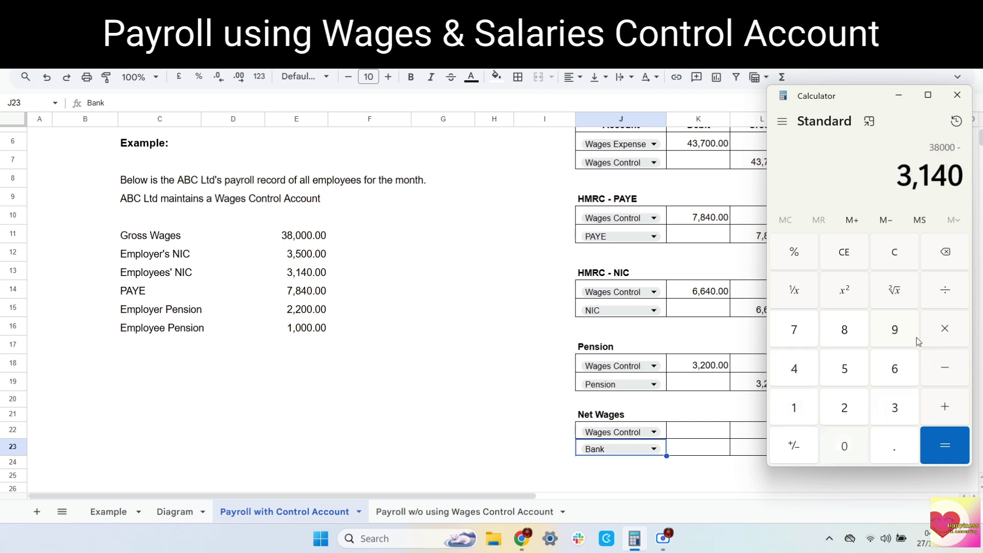
pyautogui.press('-')
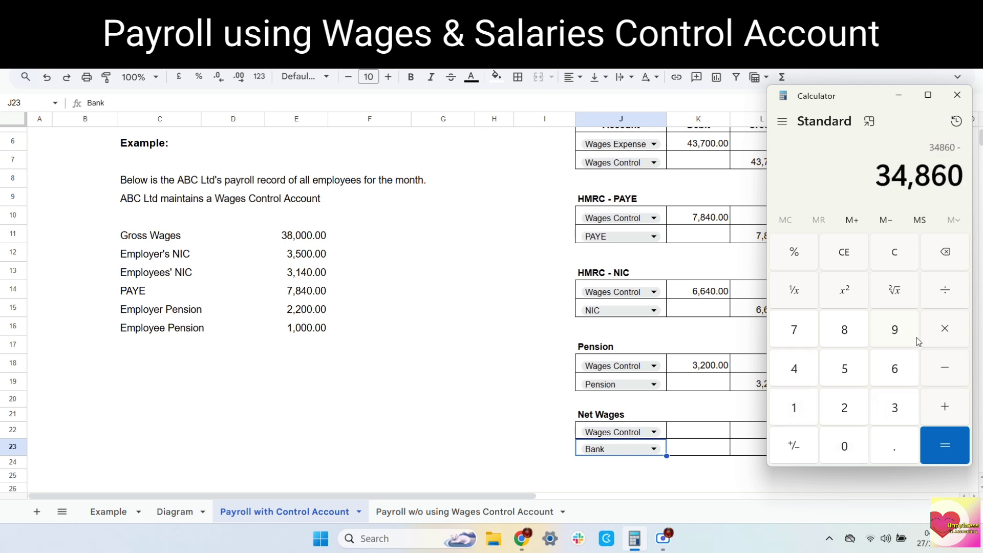
pyautogui.write('1000')
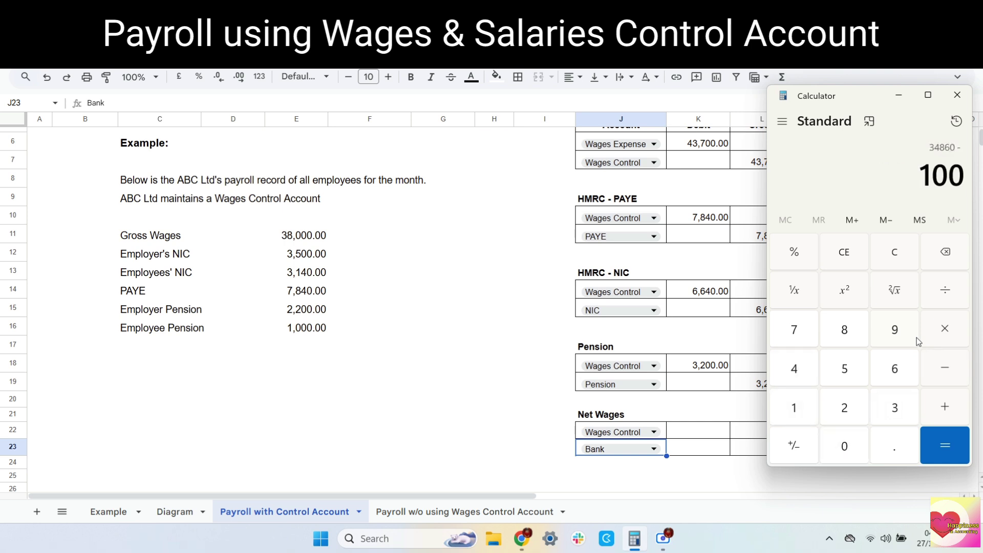
pyautogui.press('-')
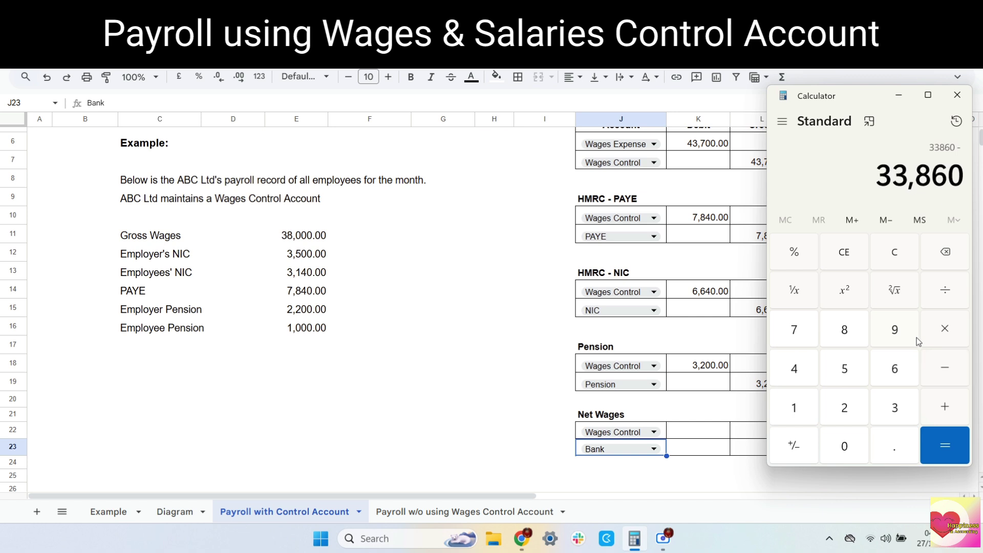
pyautogui.write('7840')
pyautogui.press('Return')
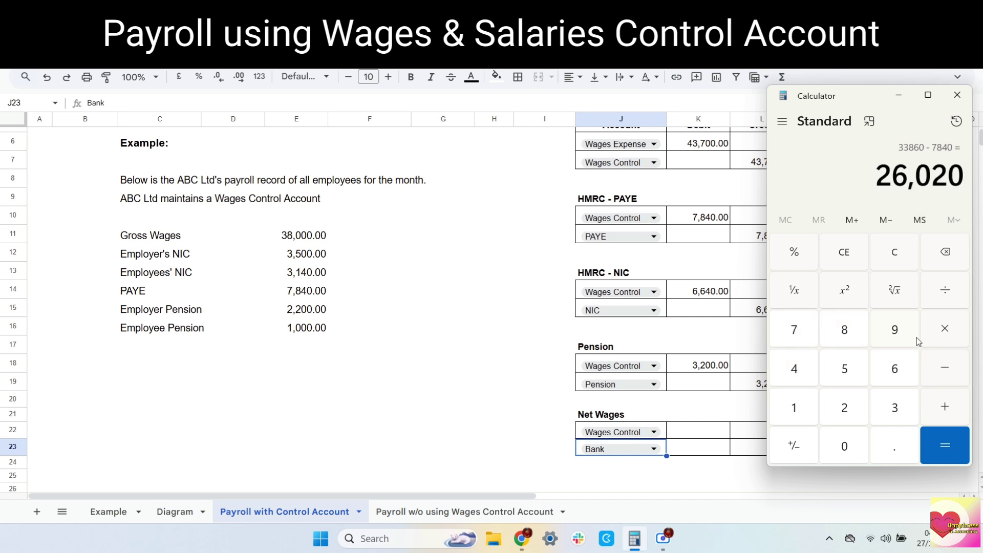
# Back in the sheet's Net Wages journal, enter a 26,020 debit for Wages Control and a 26,020 credit for Bank
pyautogui.click(698, 433)
pyautogui.scroll(-2, 697, 364)
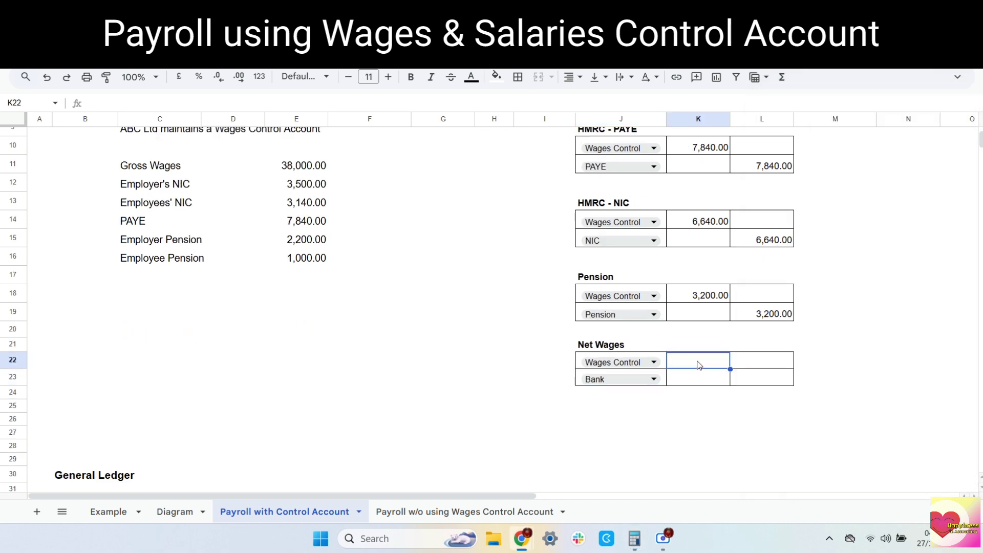
pyautogui.write('26,020')
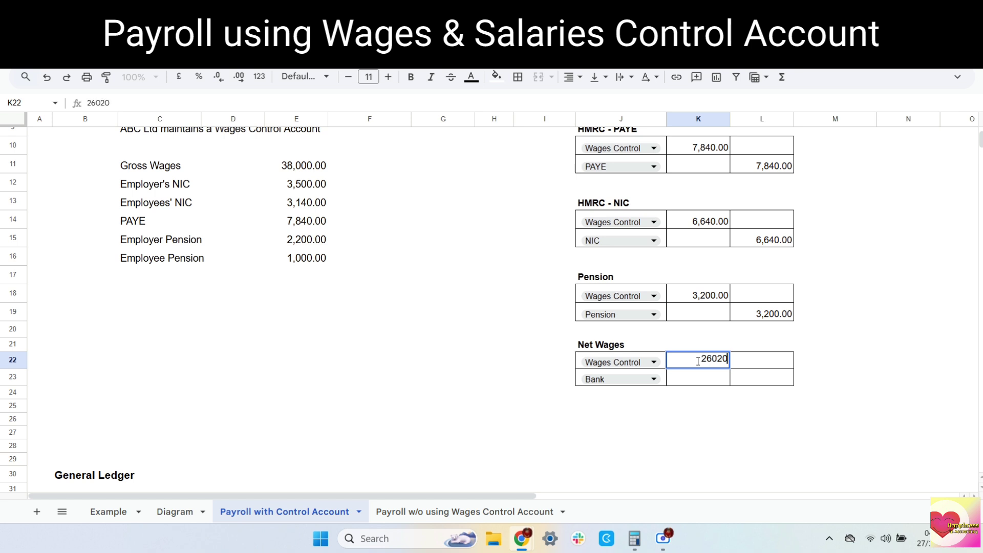
pyautogui.press('Return')
pyautogui.click(767, 377)
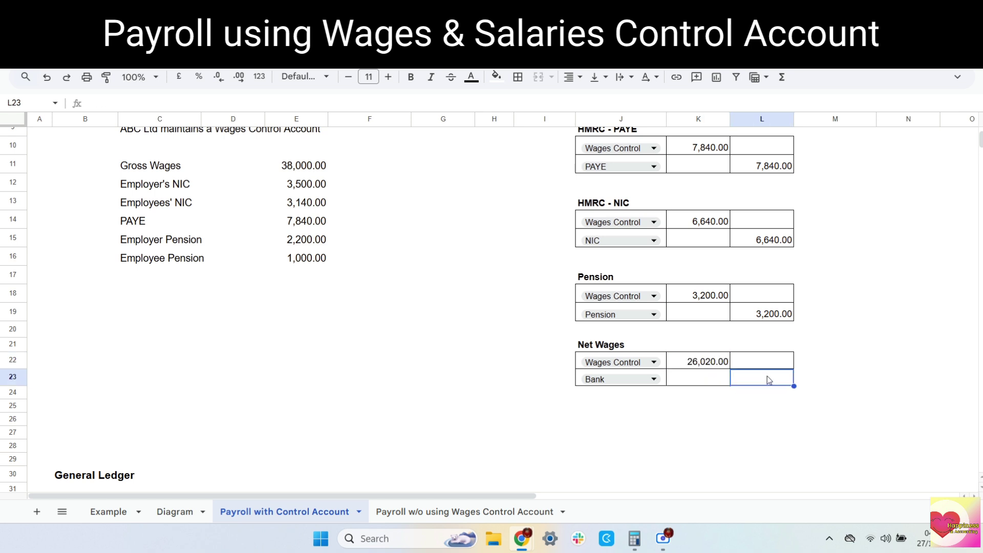
pyautogui.write('26020')
pyautogui.press('Return')
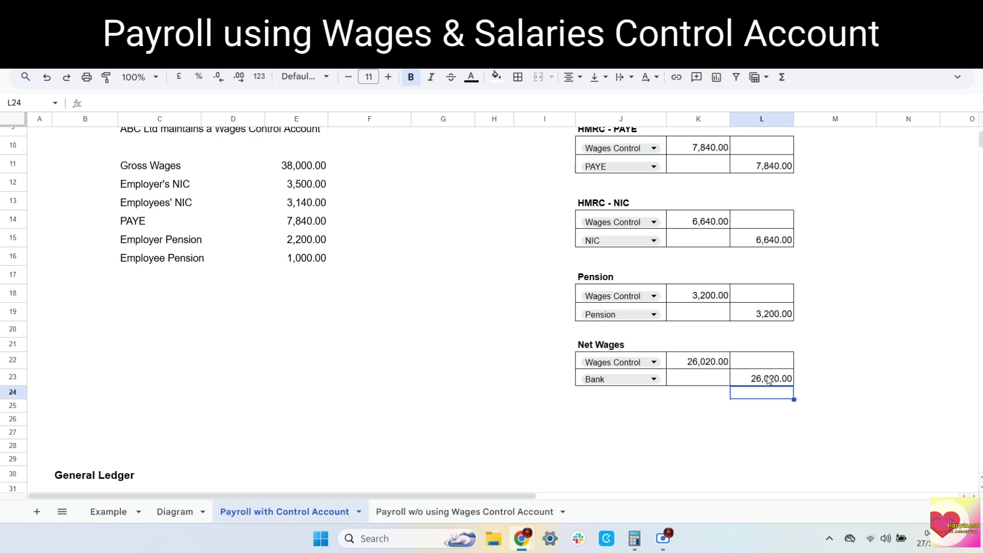
# Post 26,020 labelled Bank to the debit side of the Wages Control Account in the general ledger
pyautogui.scroll(-3, 225, 327)
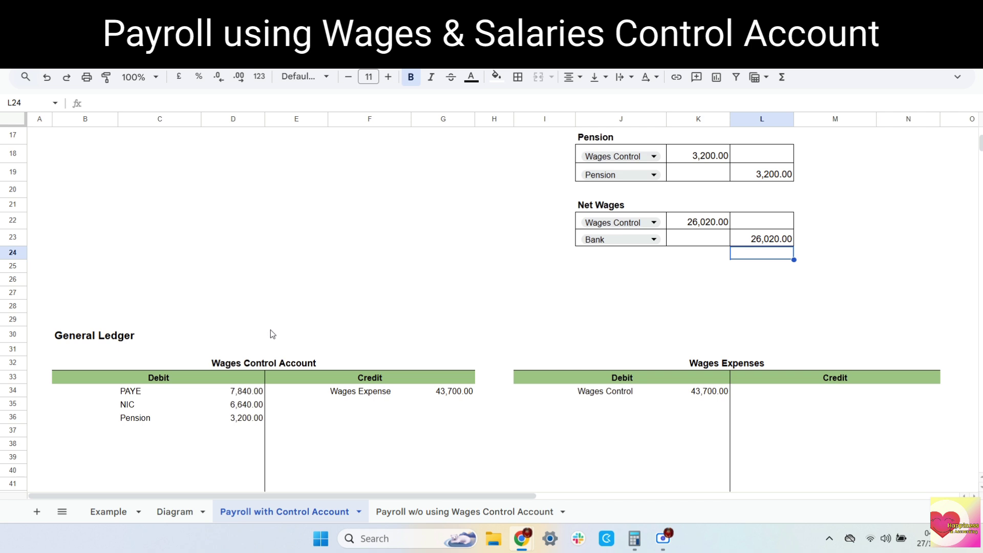
pyautogui.scroll(-3, 272, 334)
pyautogui.click(265, 227)
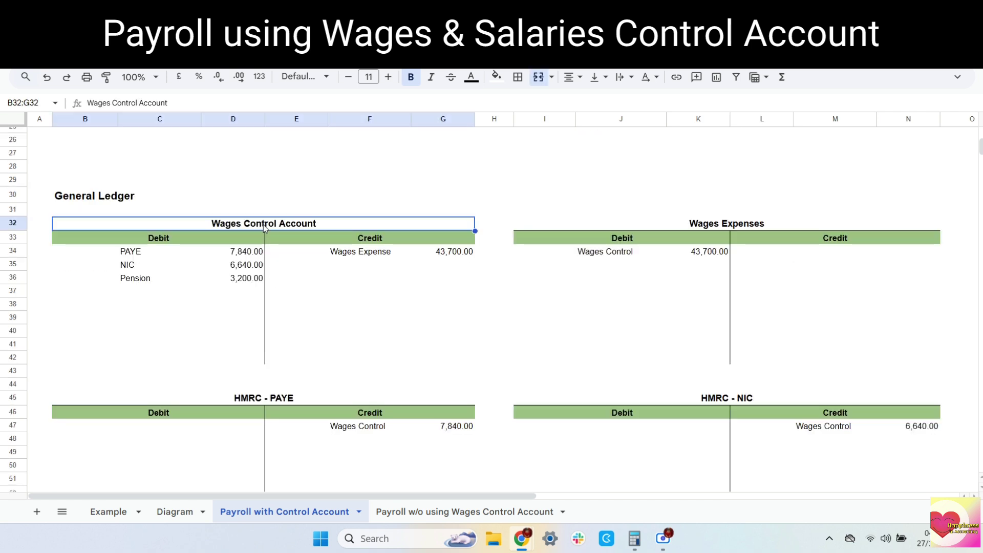
pyautogui.click(244, 293)
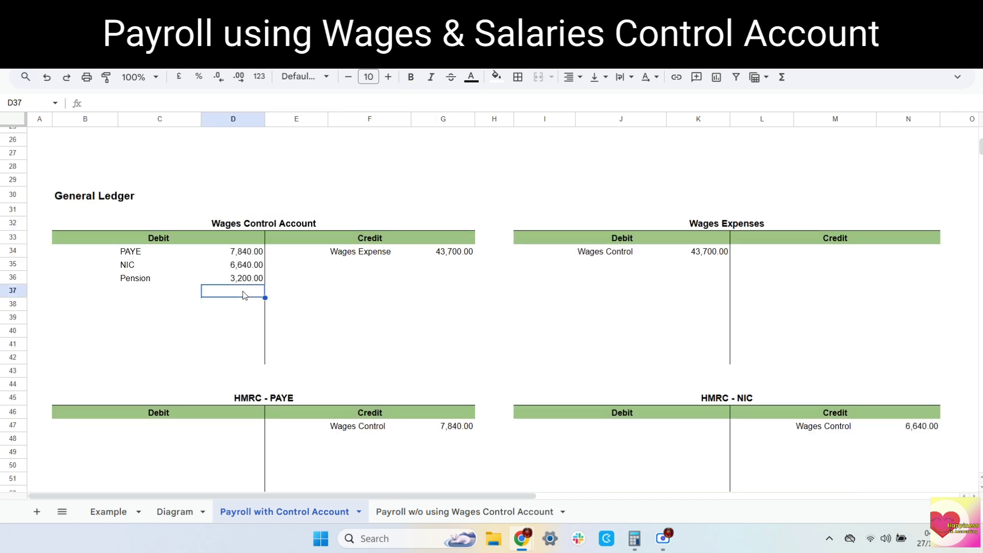
pyautogui.write('26020')
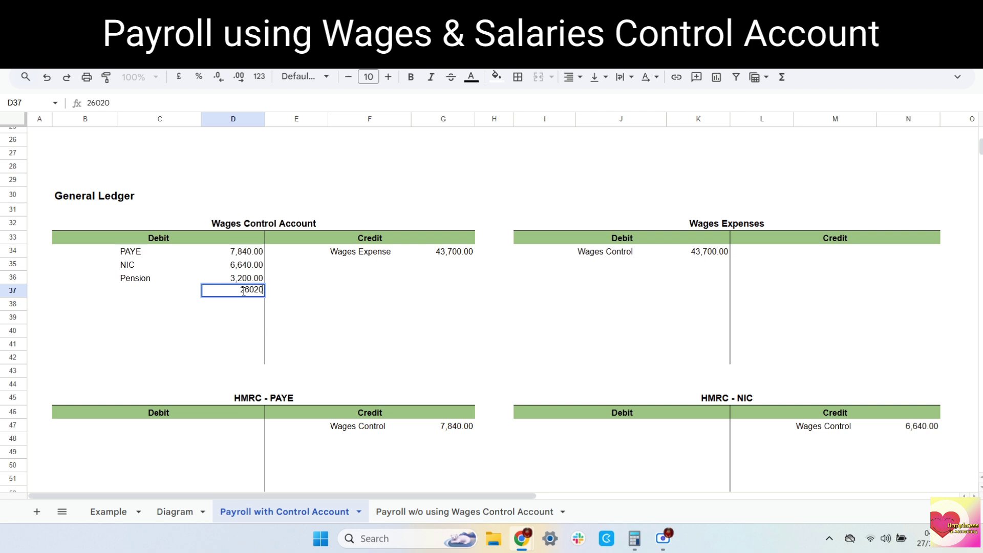
pyautogui.click(128, 296)
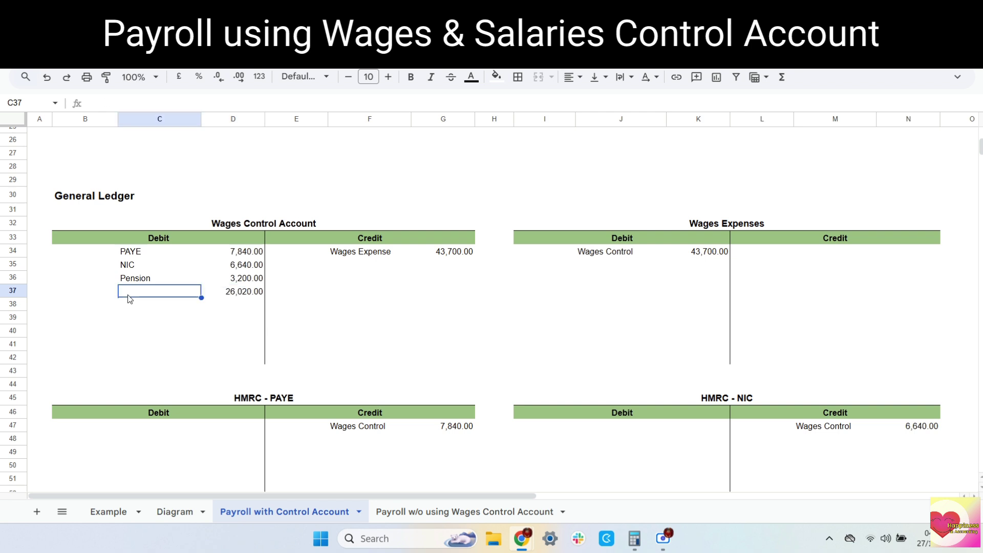
pyautogui.write('Bank')
pyautogui.press('Return')
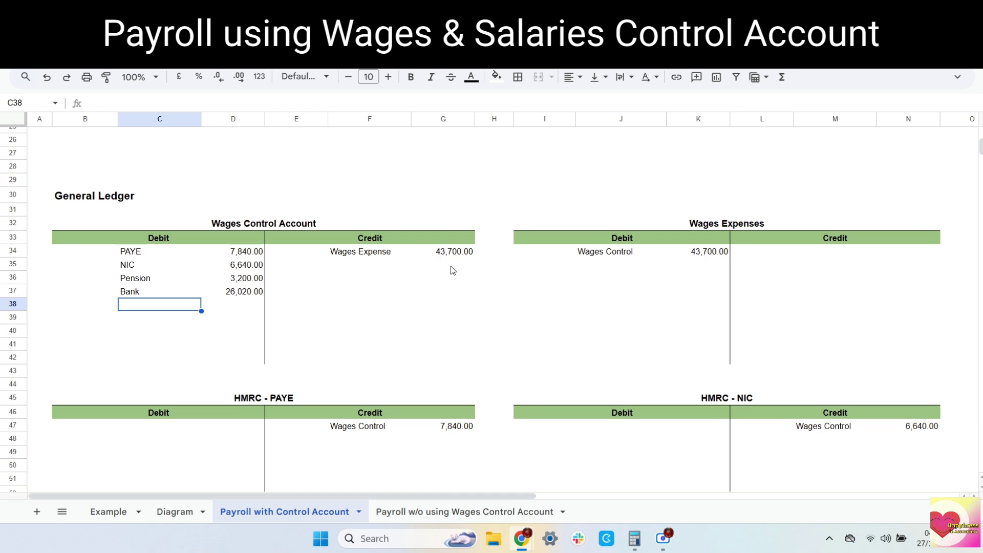
# Post 26,020 labelled Wages Control to the credit side of the Bank account in the general ledger
pyautogui.scroll(-5, 849, 358)
pyautogui.scroll(-2, 849, 358)
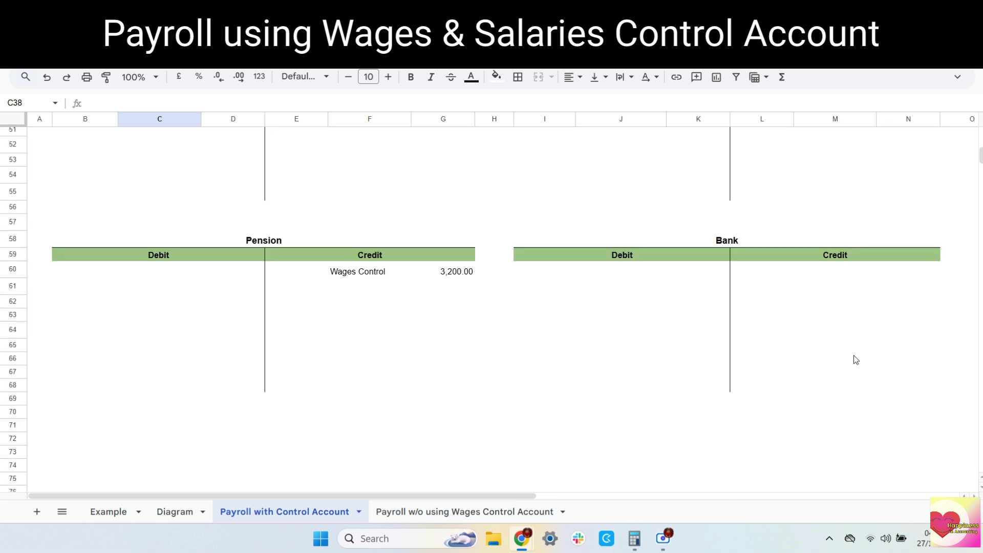
pyautogui.click(900, 270)
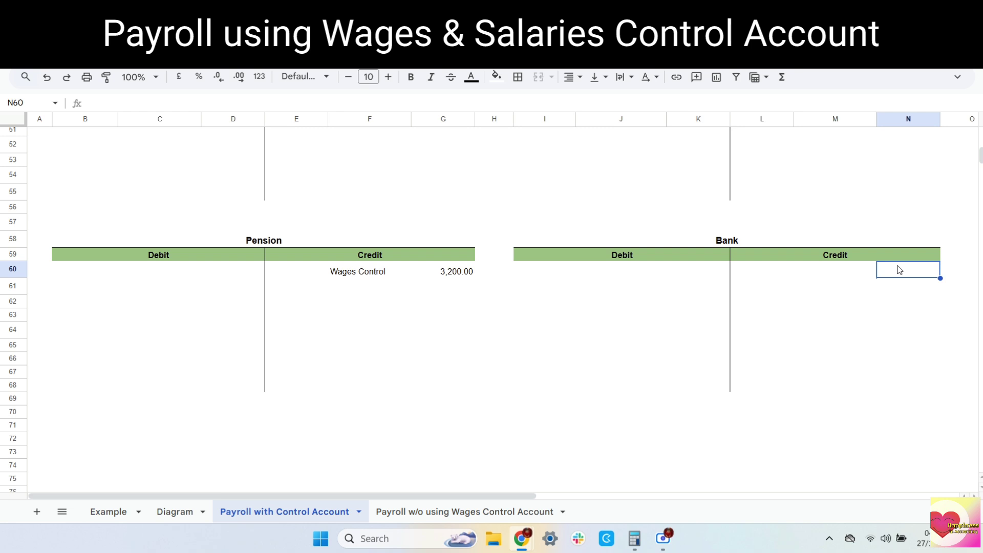
pyautogui.write('26020')
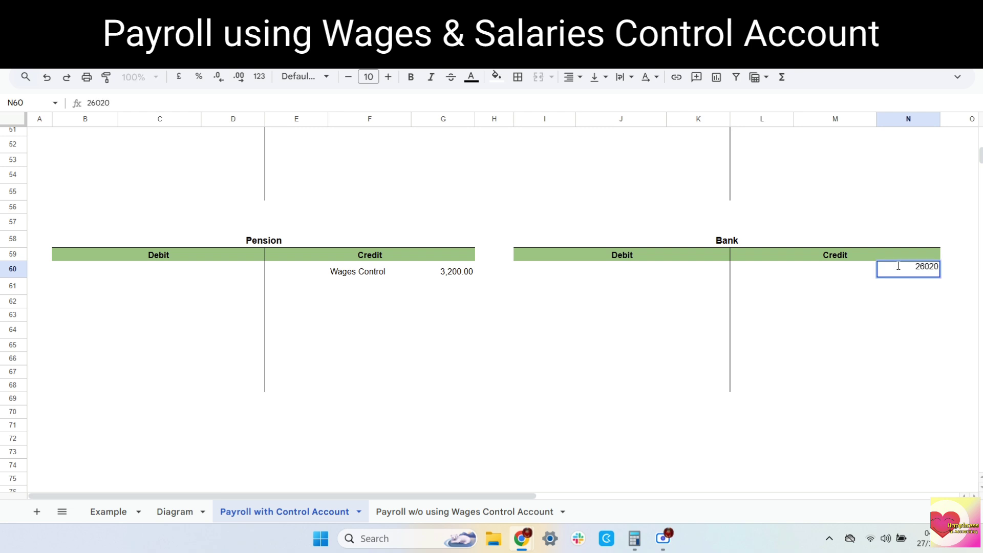
pyautogui.press('Return')
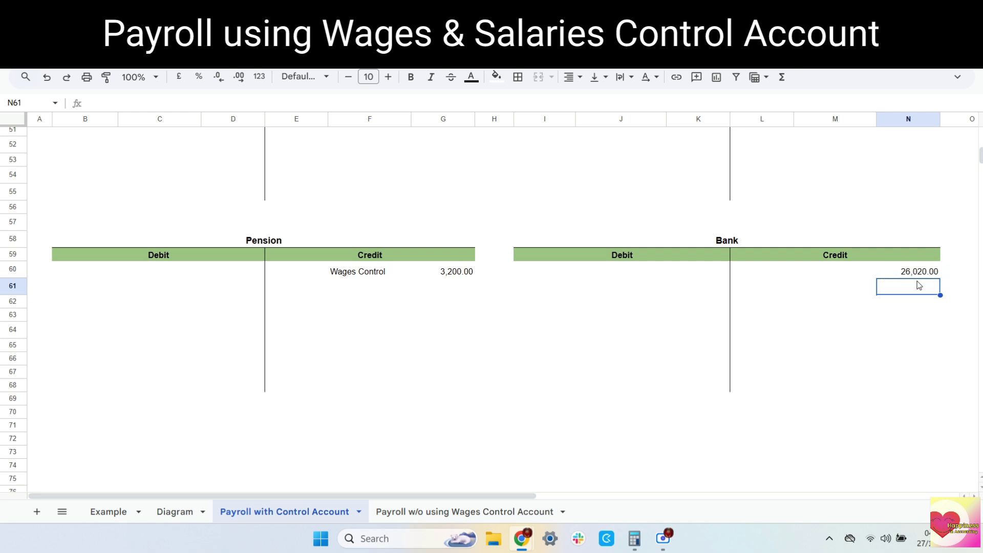
pyautogui.click(838, 276)
pyautogui.write('W')
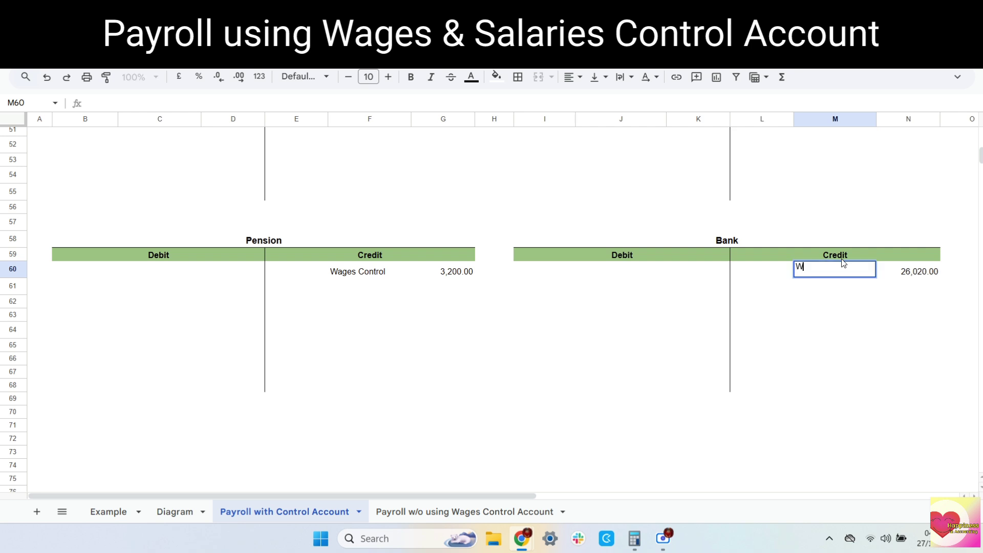
pyautogui.write('ages Control')
pyautogui.press('Return')
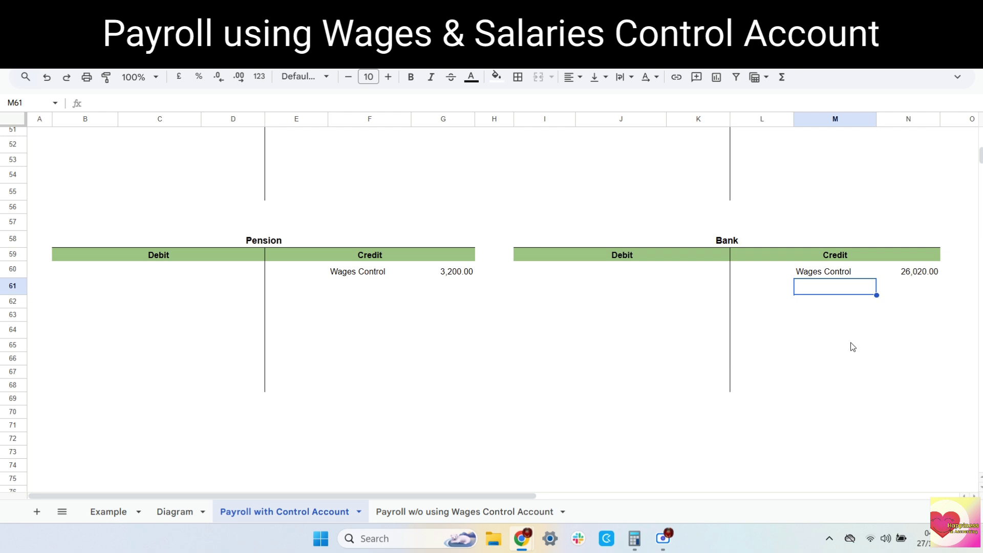
# Review the general ledger T-accounts and check the sum of the Wages Control Account's debit amounts from PAYE to Bank
pyautogui.scroll(4, 852, 353)
pyautogui.scroll(1, 852, 366)
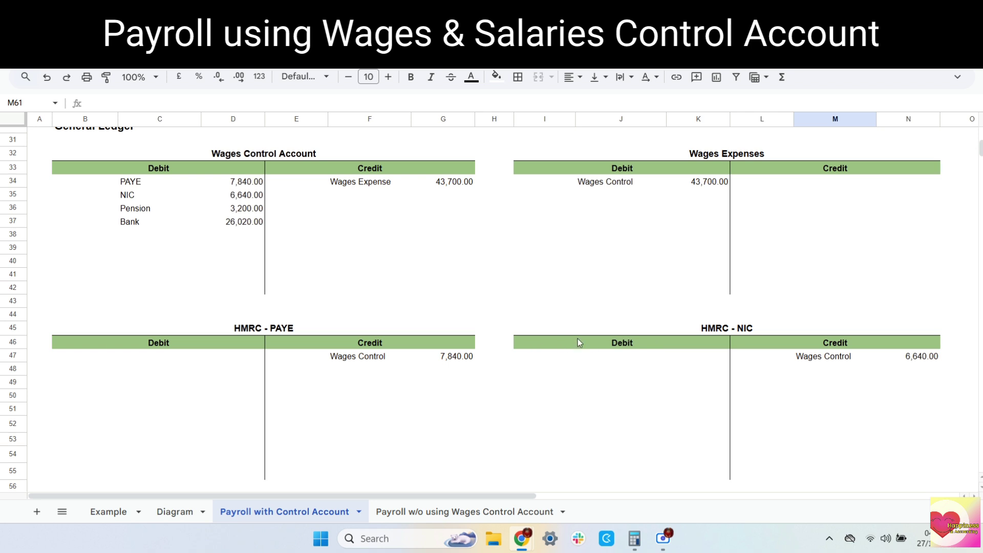
pyautogui.scroll(-4, 576, 340)
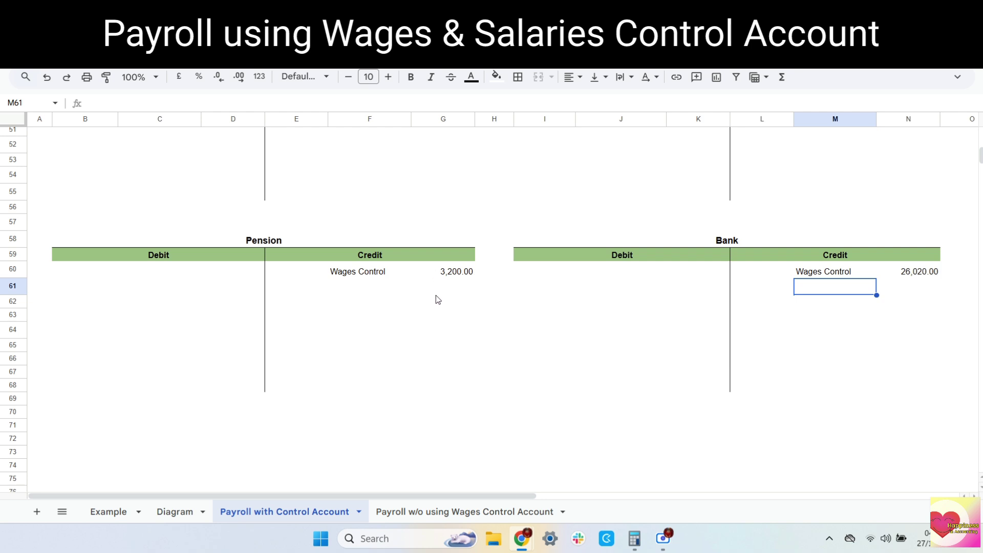
pyautogui.scroll(2, 435, 299)
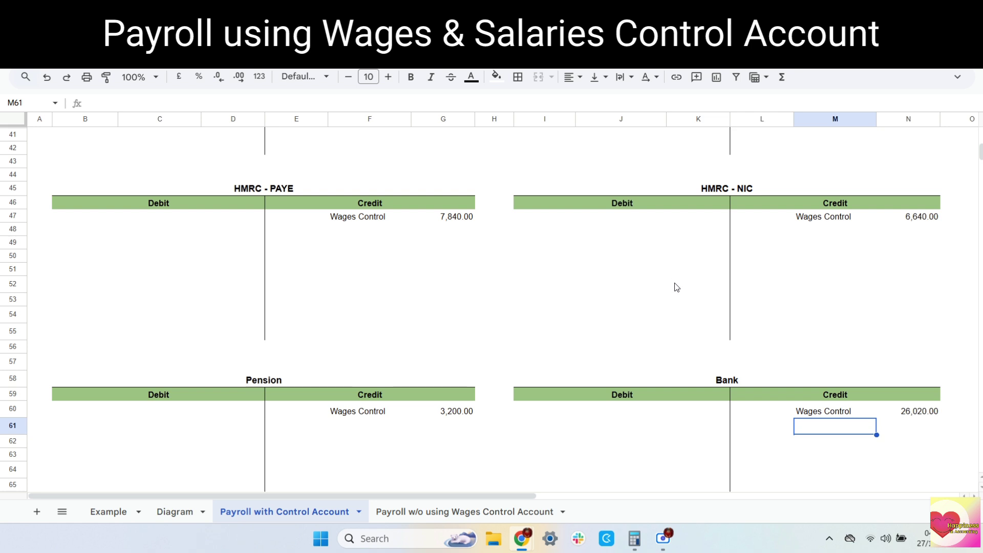
pyautogui.scroll(3, 610, 288)
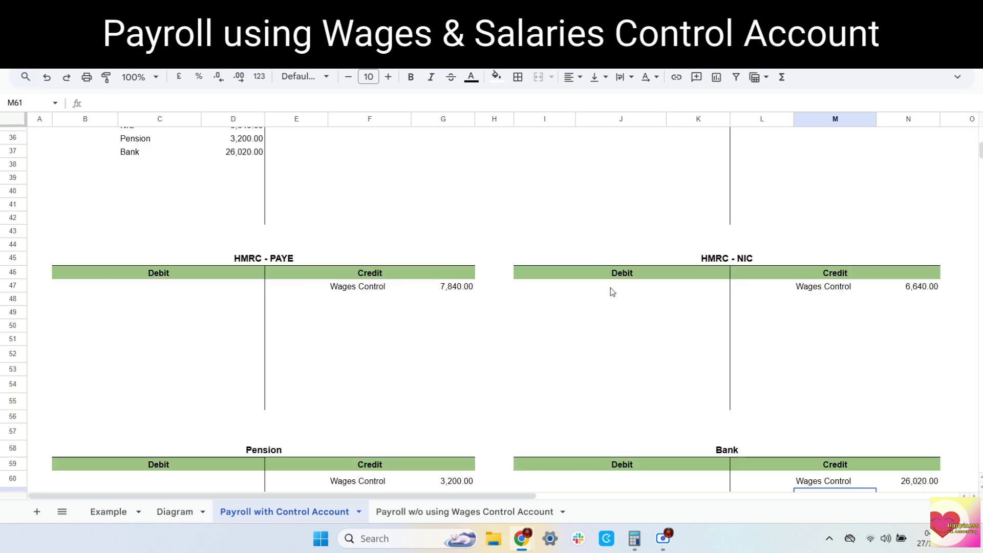
pyautogui.scroll(2, 610, 295)
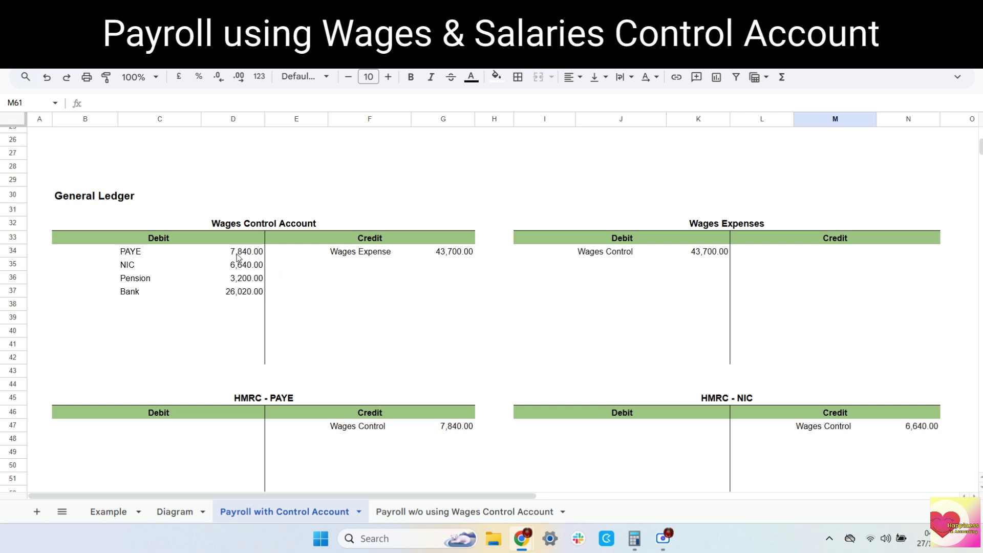
pyautogui.moveTo(238, 253); pyautogui.dragTo(241, 292)
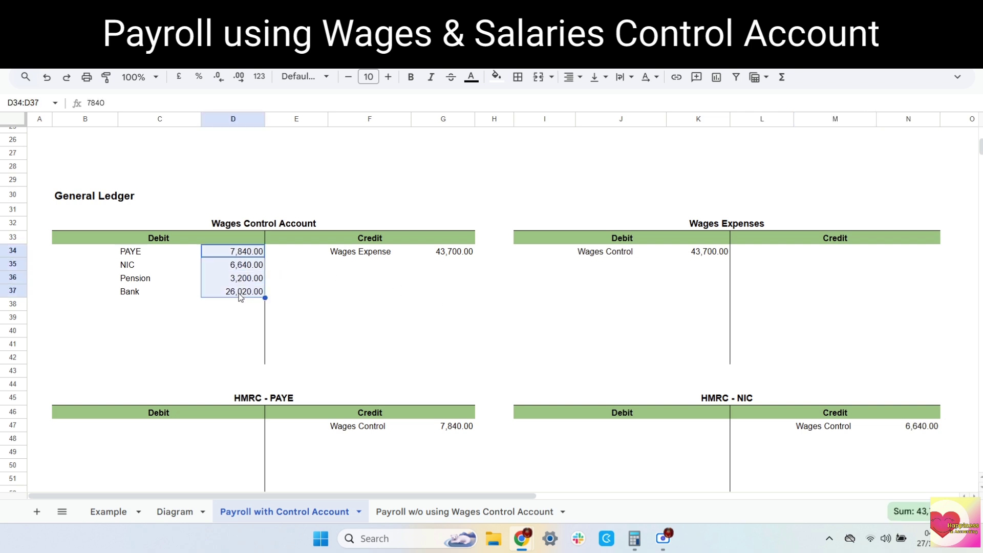